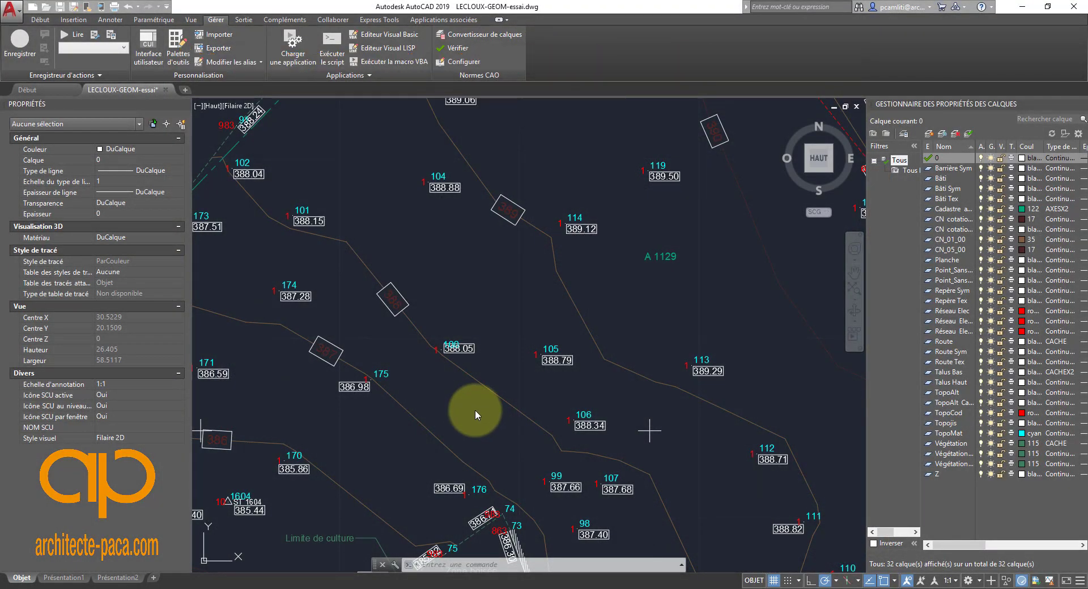
Inspect the Z position and ALT attribute of survey point blocks 175 and 100 in their properties.
{"action": "scroll", "coordinate": [477, 407], "scroll_direction": "down", "scroll_amount": 4}
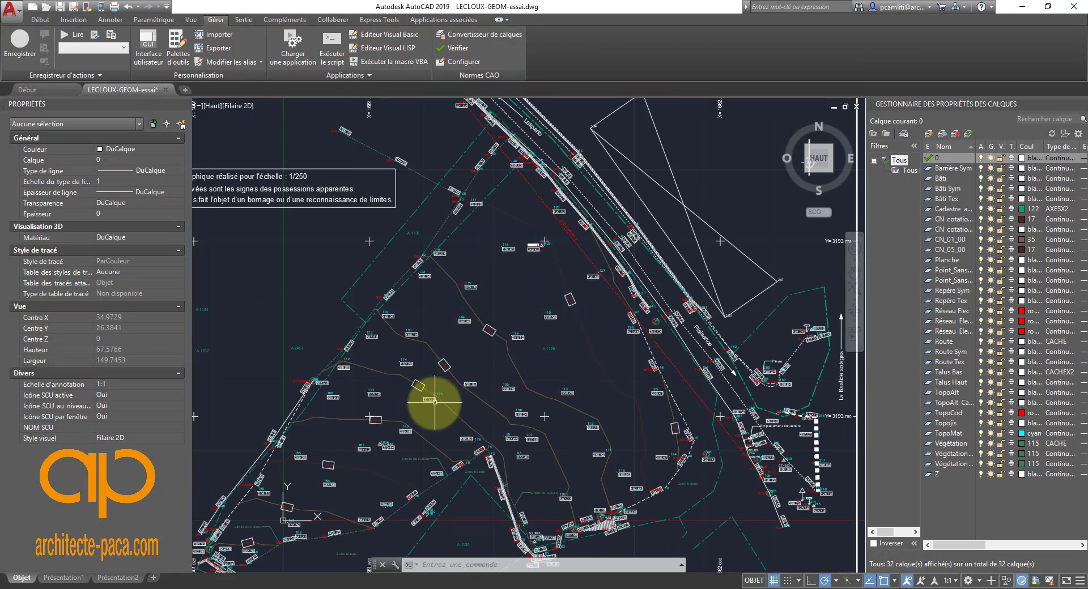
{"action": "scroll", "coordinate": [435, 401], "scroll_direction": "up", "scroll_amount": 8}
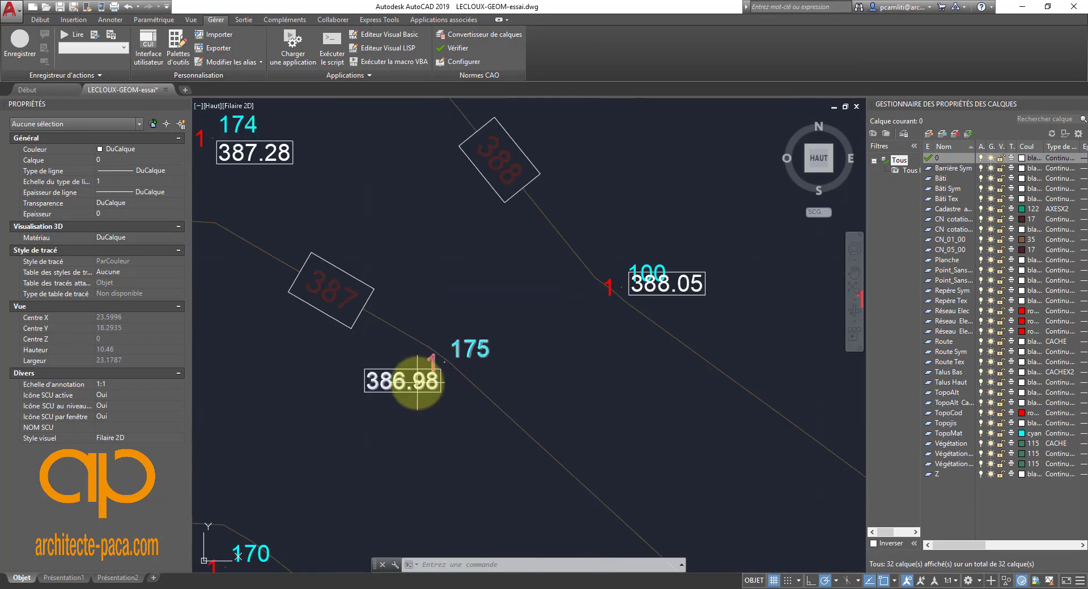
{"action": "left_click", "coordinate": [431, 375]}
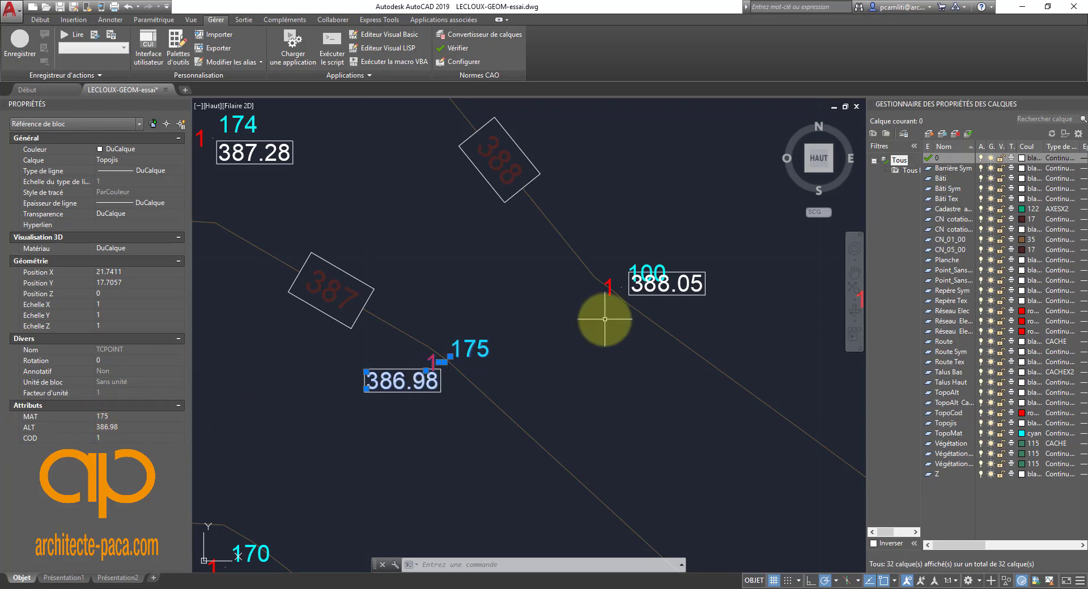
{"action": "key", "text": "Escape"}
{"action": "key", "text": "Escape"}
{"action": "left_click", "coordinate": [646, 293]}
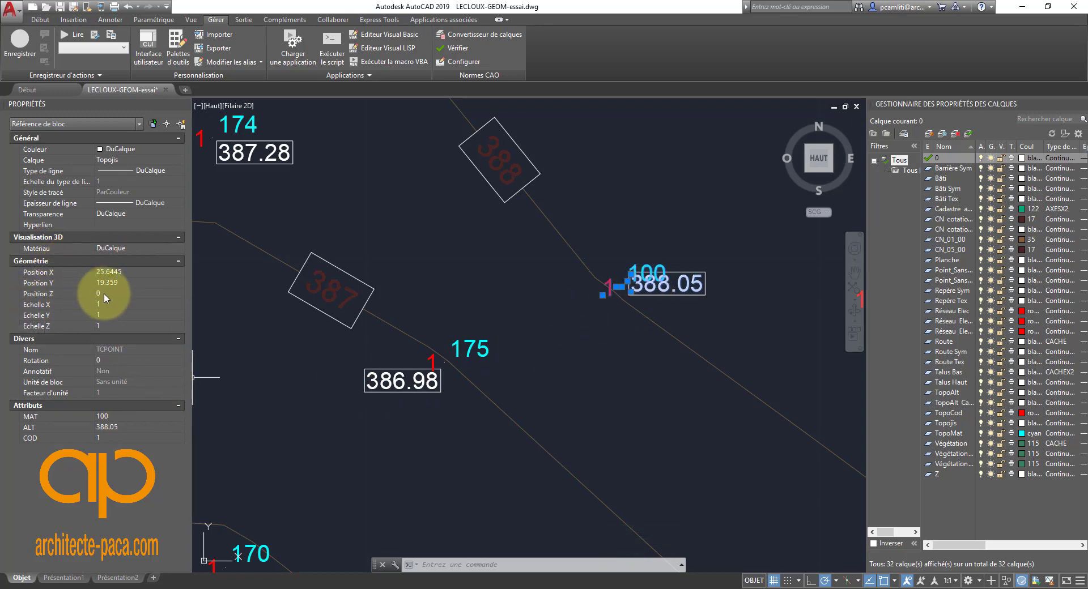
{"action": "key", "text": "Escape"}
{"action": "left_click", "coordinate": [426, 386]}
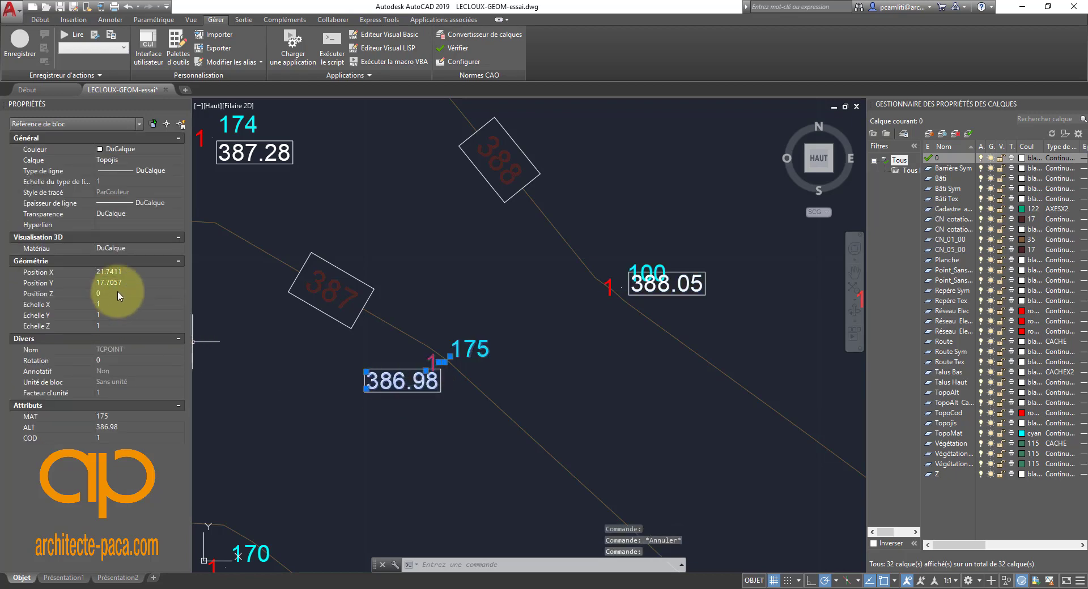
{"action": "key", "text": "Escape"}
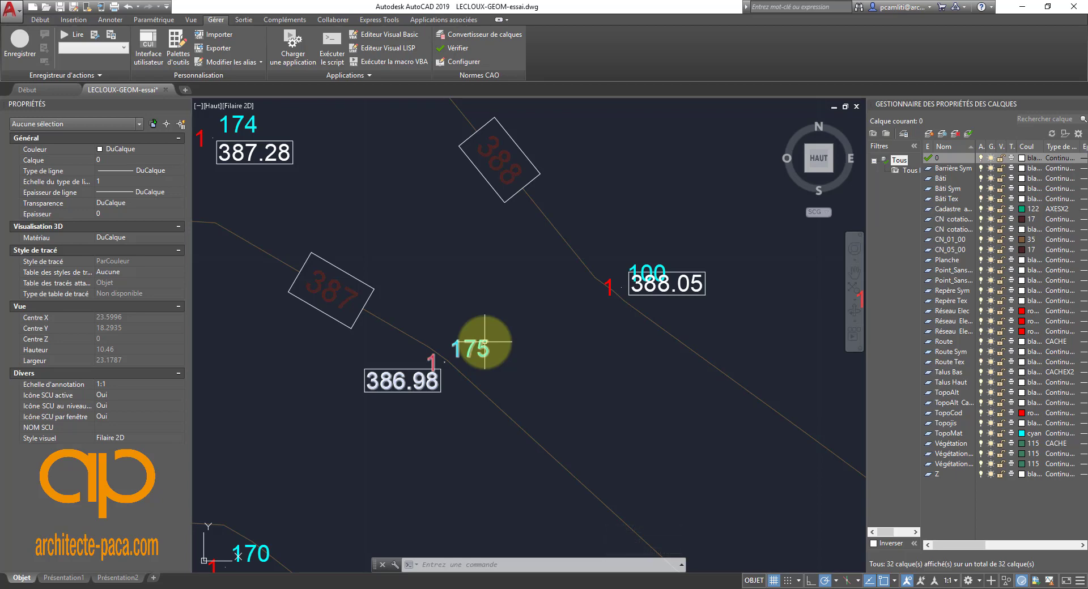
{"action": "key", "text": "Escape"}
{"action": "key", "text": "Escape"}
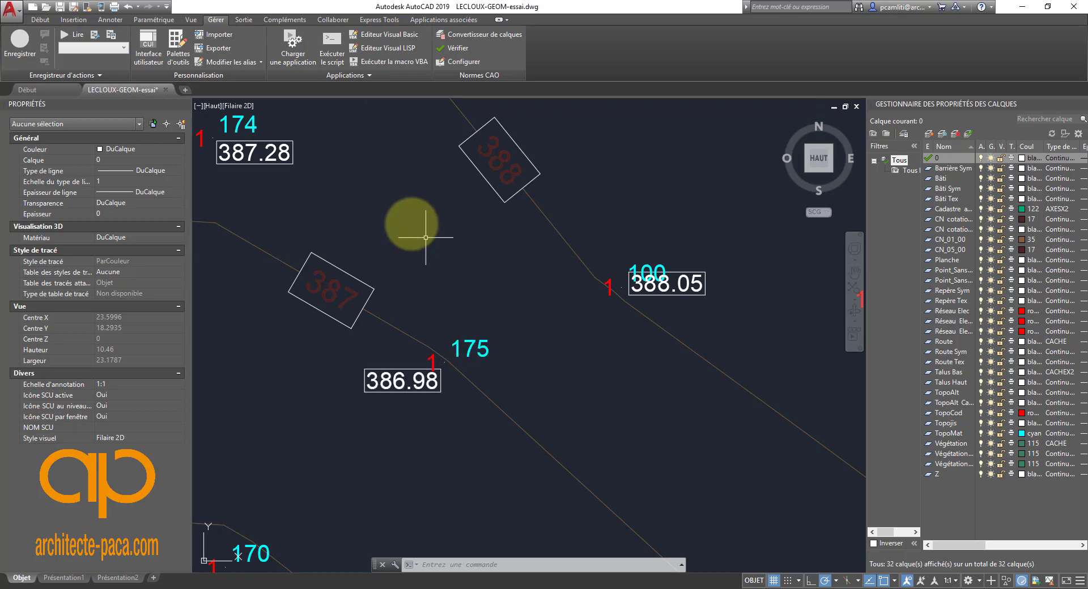
{"action": "key", "text": "Escape"}
{"action": "key", "text": "Escape"}
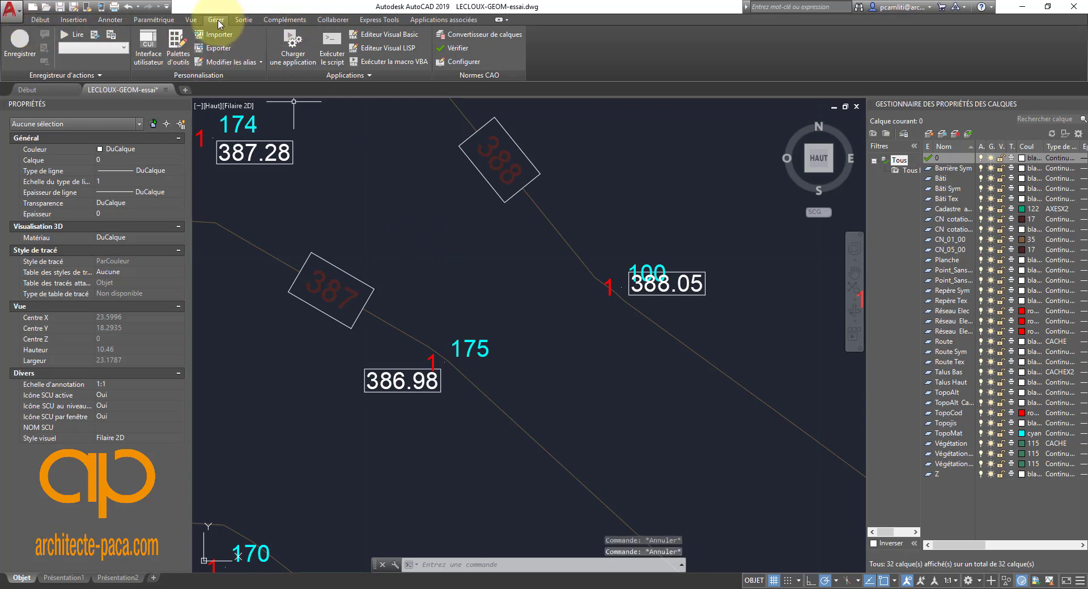
Check that ALTIGEOM.lsp from the BIM folder is in the list of applications loaded at startup.
{"action": "left_click", "coordinate": [292, 53]}
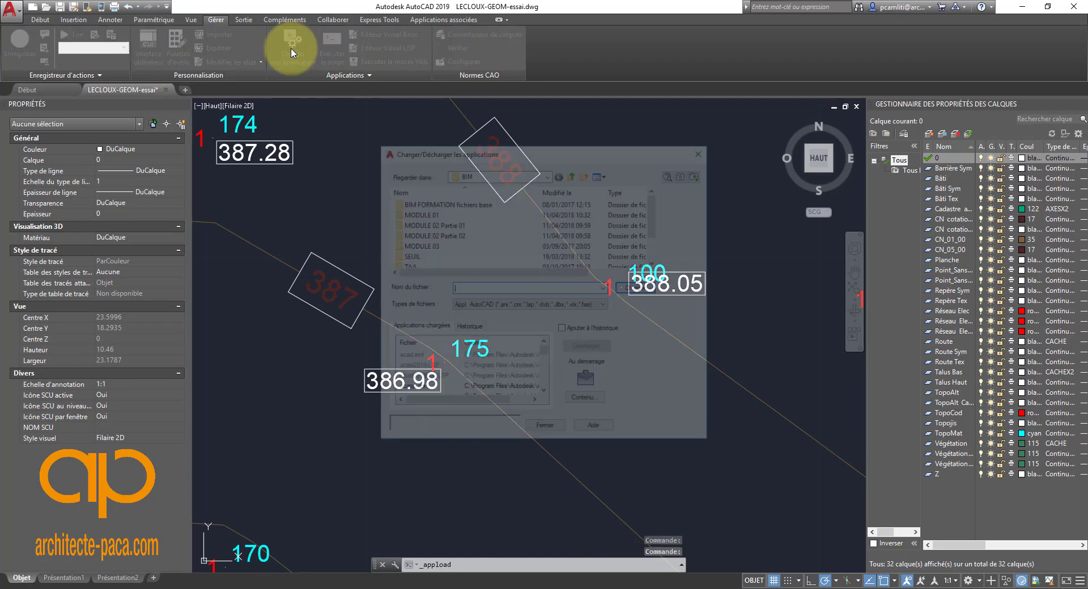
{"action": "left_click_drag", "start_coordinate": [517, 154], "coordinate": [469, 140]}
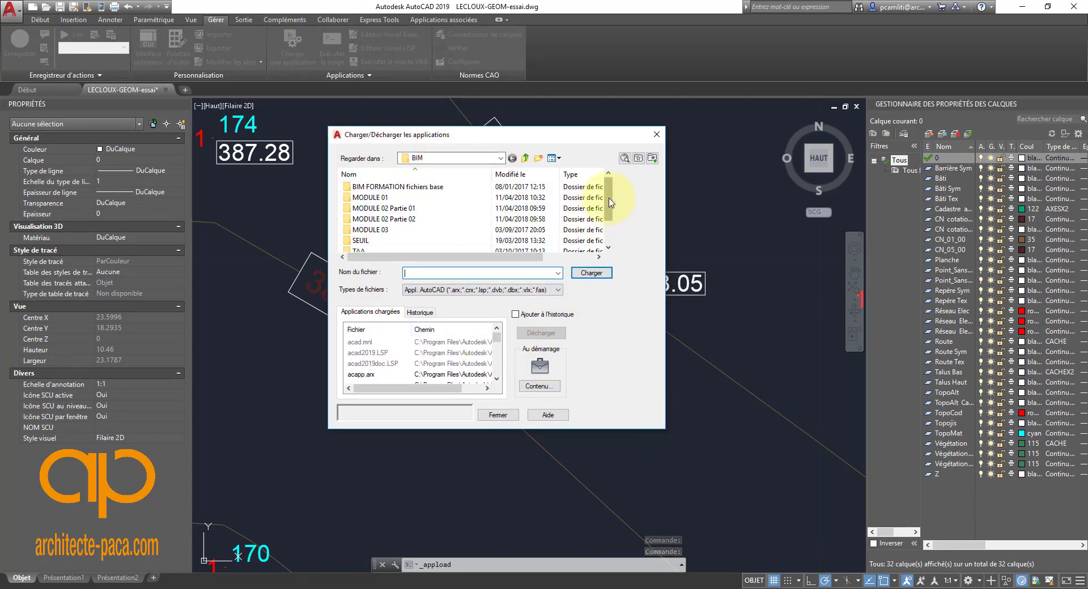
{"action": "left_click_drag", "start_coordinate": [610, 202], "coordinate": [611, 226]}
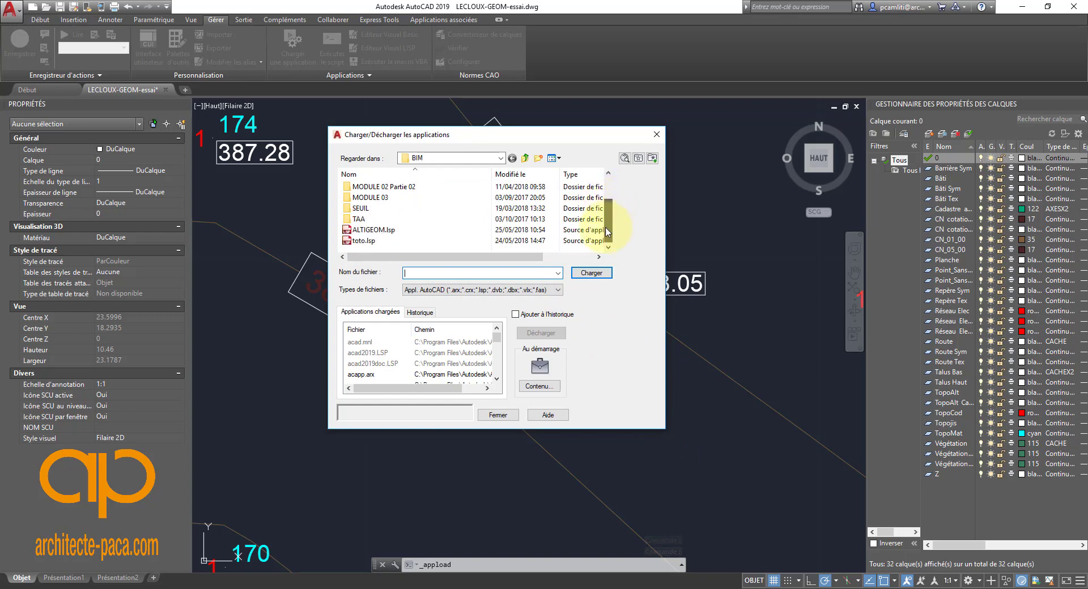
{"action": "left_click", "coordinate": [395, 230]}
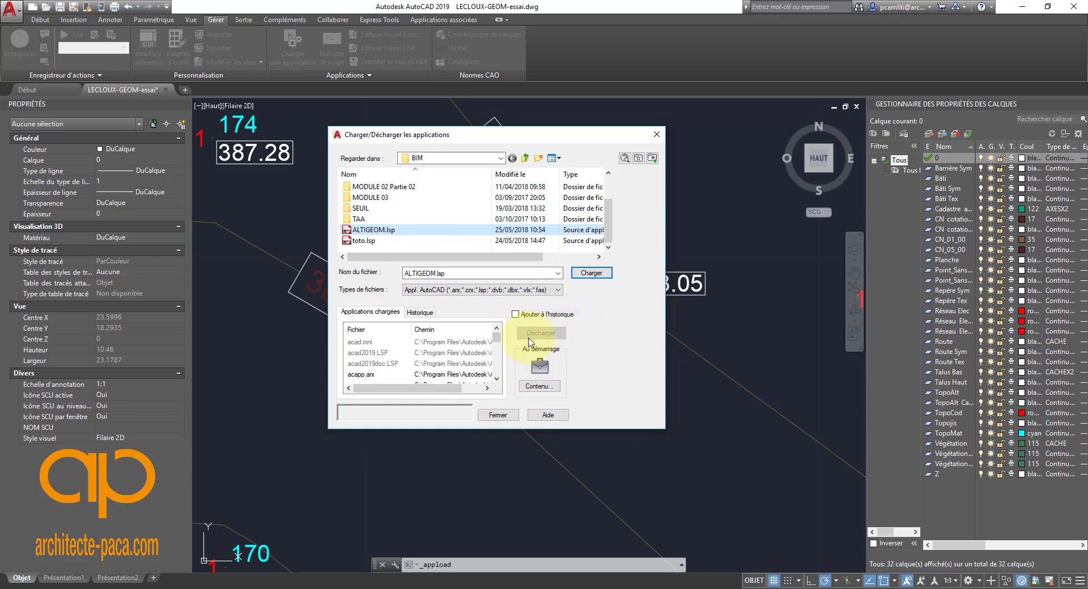
{"action": "left_click", "coordinate": [537, 384]}
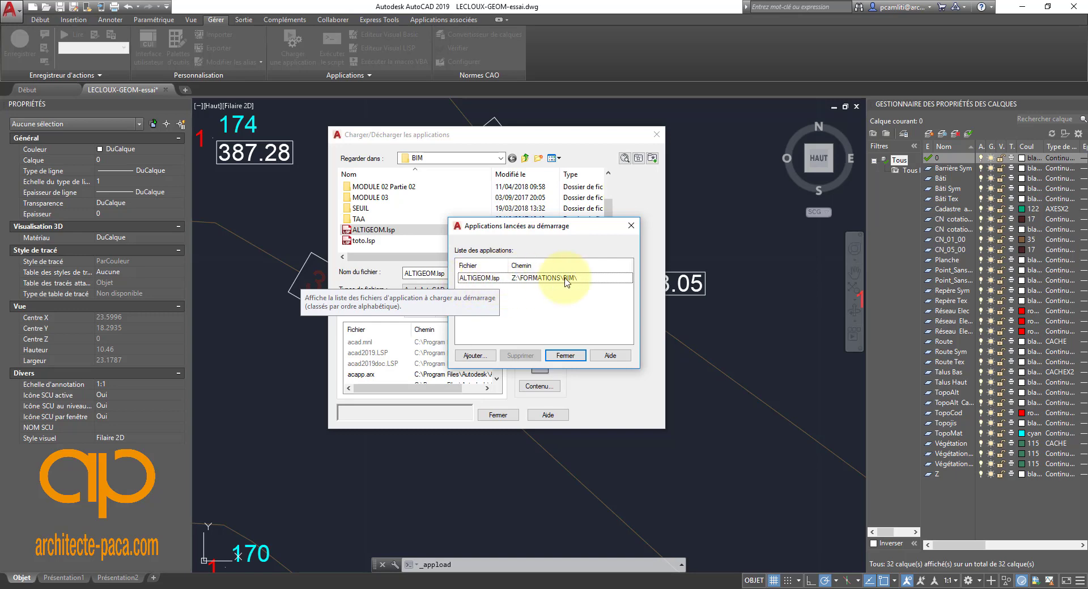
{"action": "left_click", "coordinate": [566, 356]}
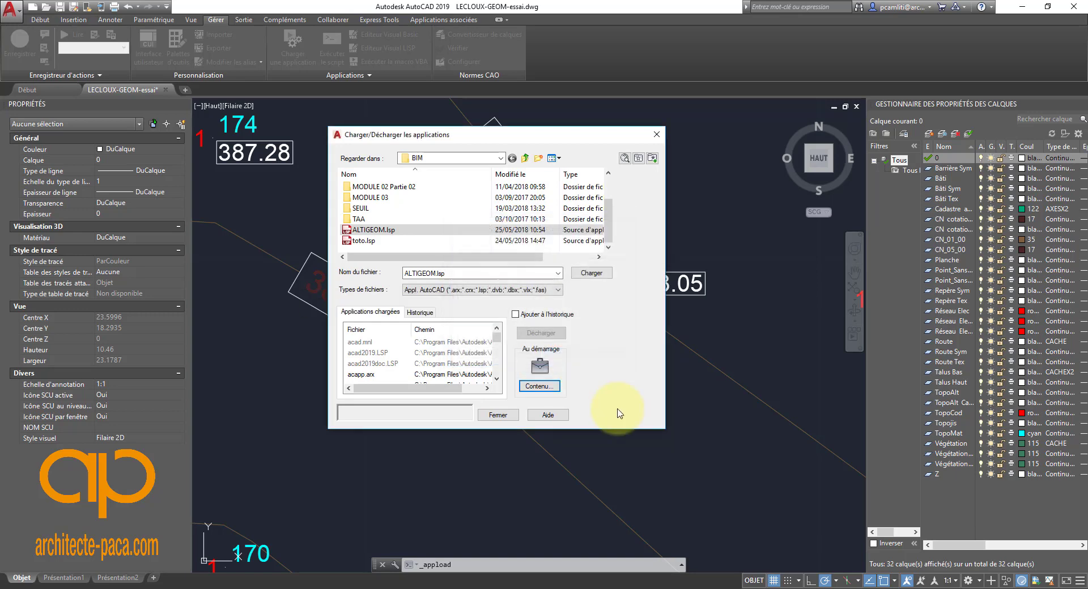
{"action": "left_click", "coordinate": [510, 415]}
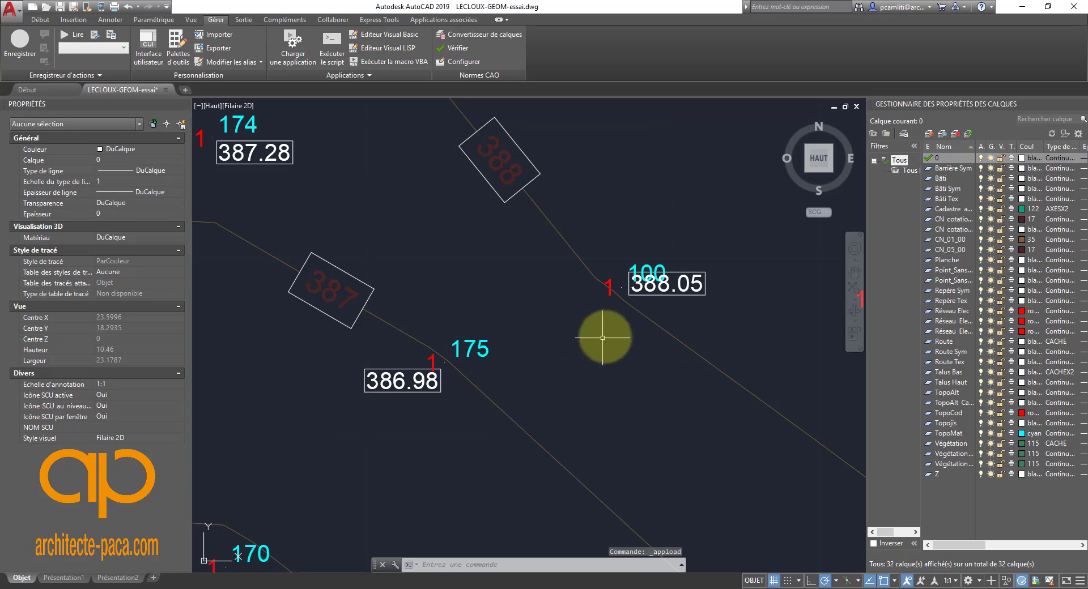
Run PTALT to transfer the ALT attributes of the survey point blocks to their Z positions, and check point 175's properties.
{"action": "left_click", "coordinate": [476, 352]}
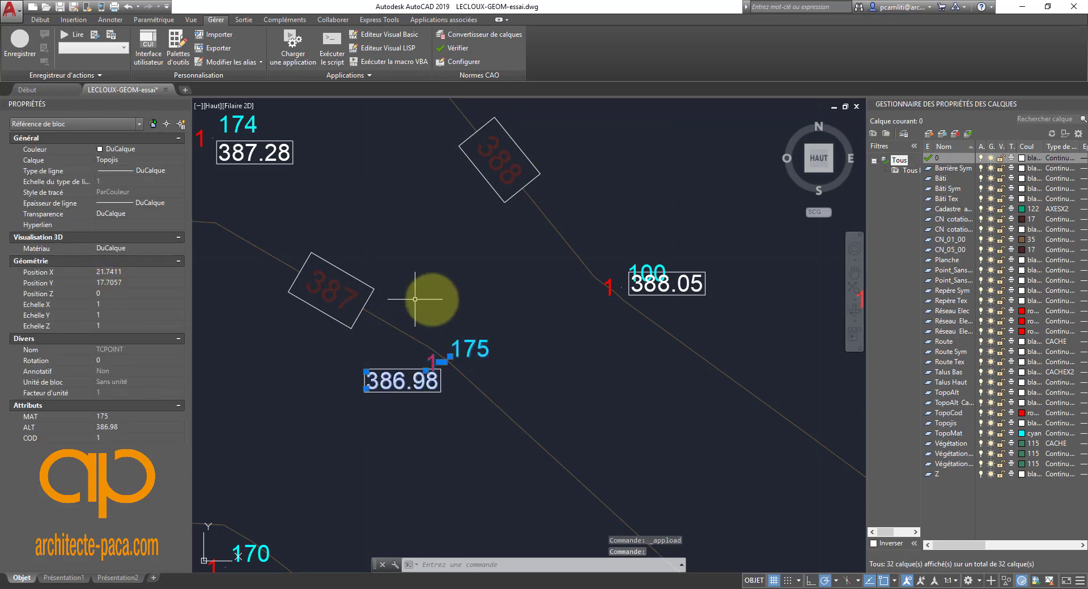
{"action": "key", "text": "Escape"}
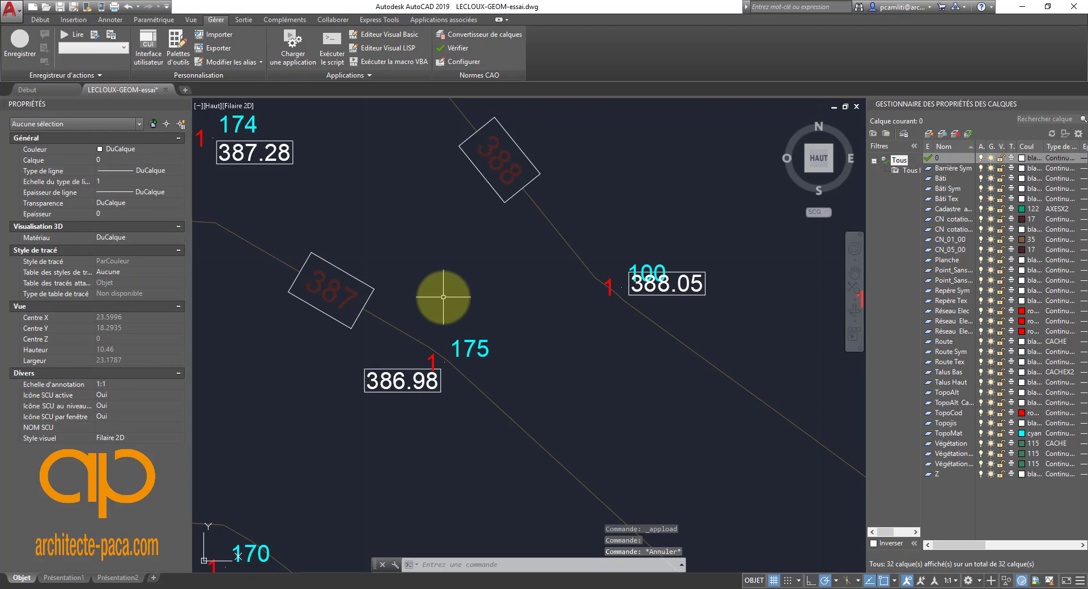
{"action": "type", "text": "PT"}
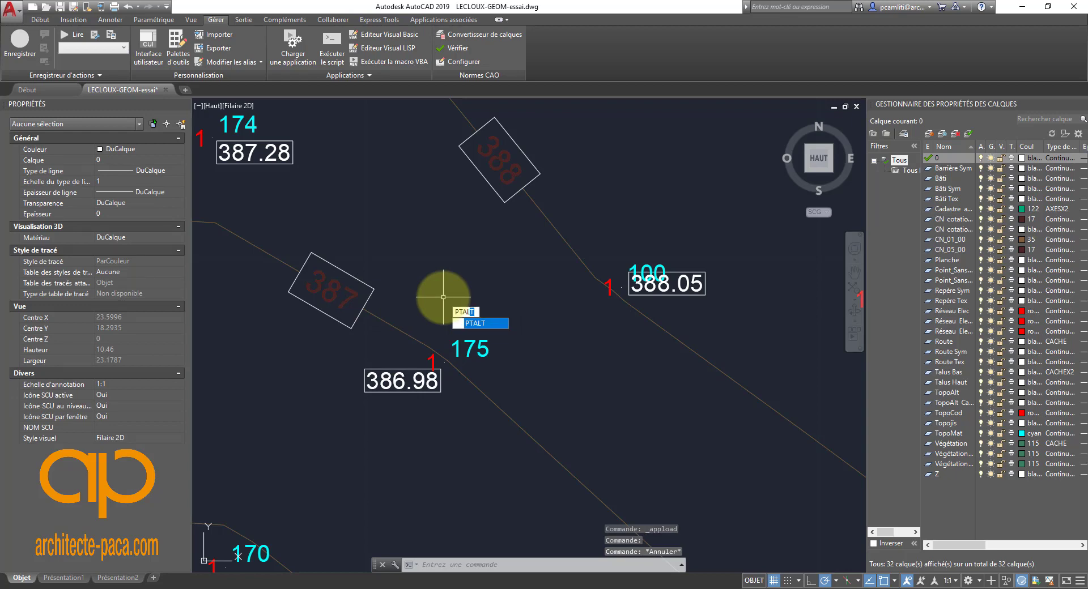
{"action": "type", "text": "al"}
{"action": "key", "text": "Return"}
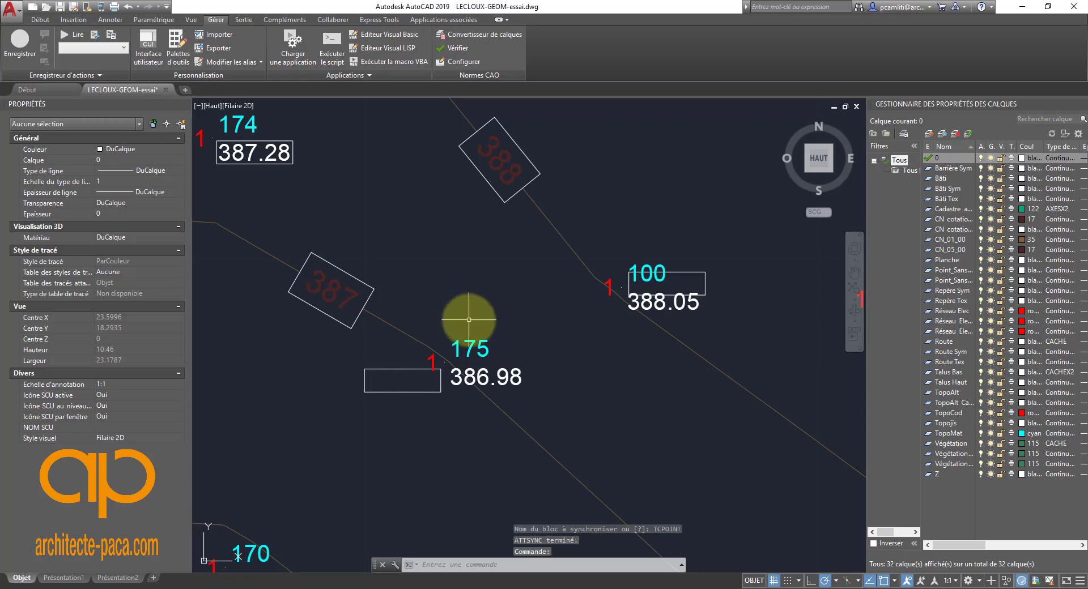
{"action": "left_click", "coordinate": [453, 375]}
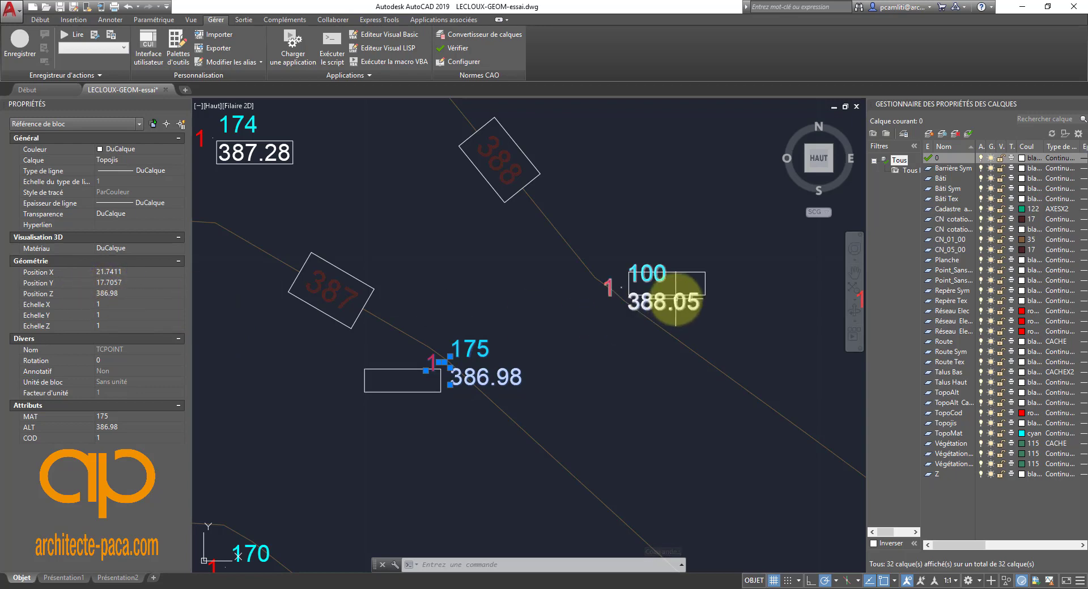
{"action": "key", "text": "Escape"}
{"action": "key", "text": "Escape"}
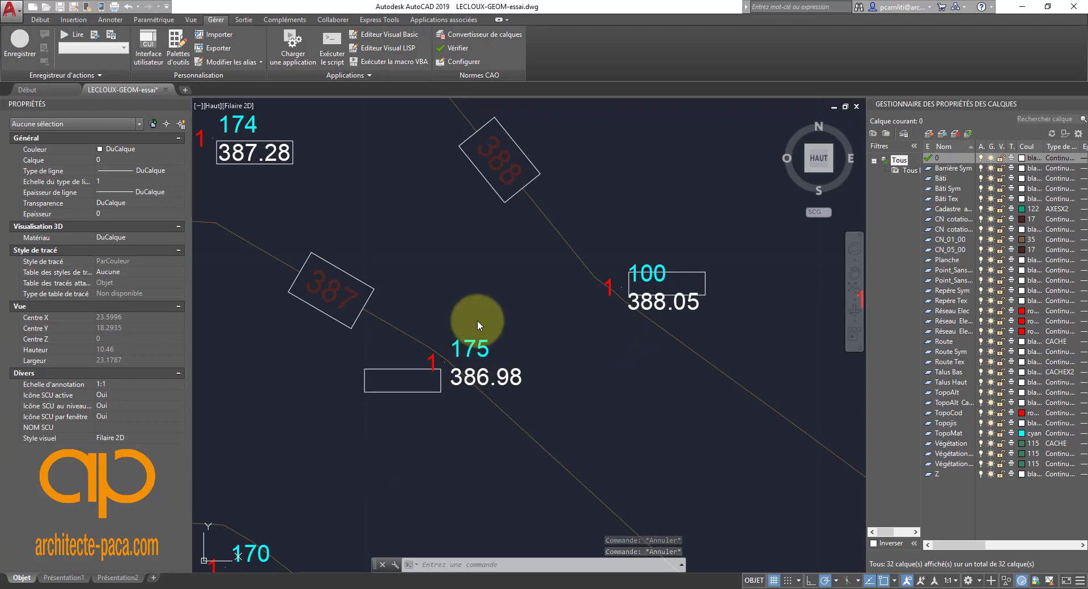
Open point 175's block definition in the block editor and draw a small circle centred on the origin.
{"action": "left_click", "coordinate": [472, 343]}
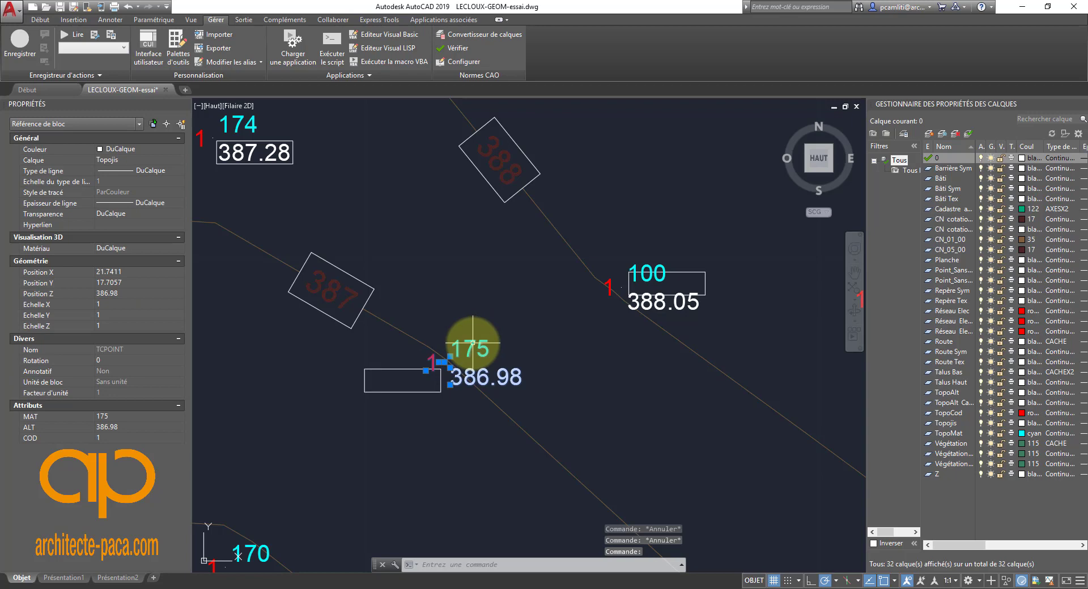
{"action": "right_click", "coordinate": [472, 343]}
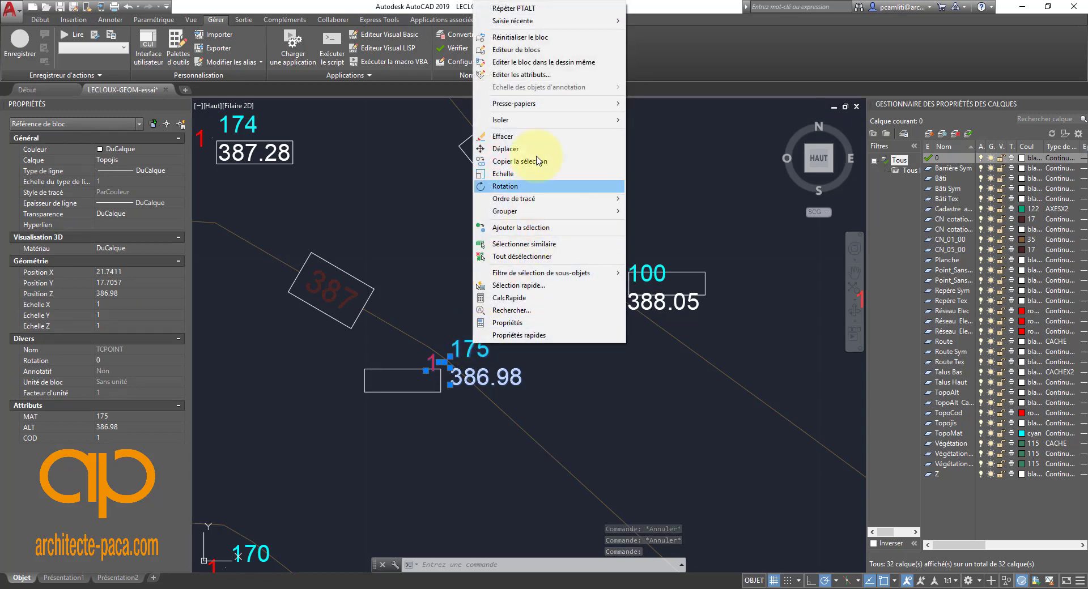
{"action": "left_click", "coordinate": [554, 54]}
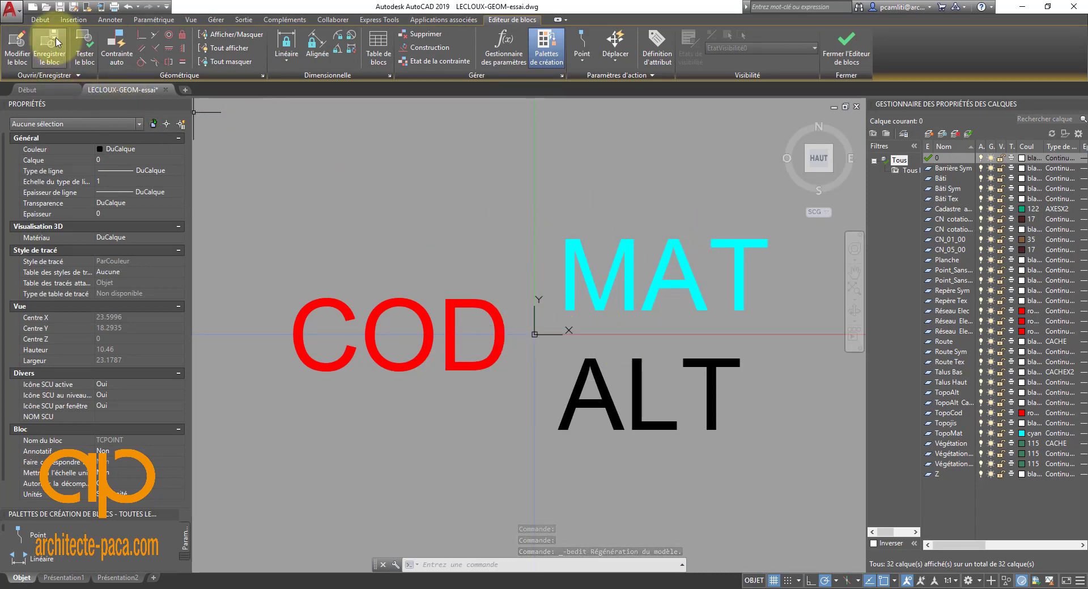
{"action": "left_click", "coordinate": [40, 19]}
{"action": "left_click", "coordinate": [68, 44]}
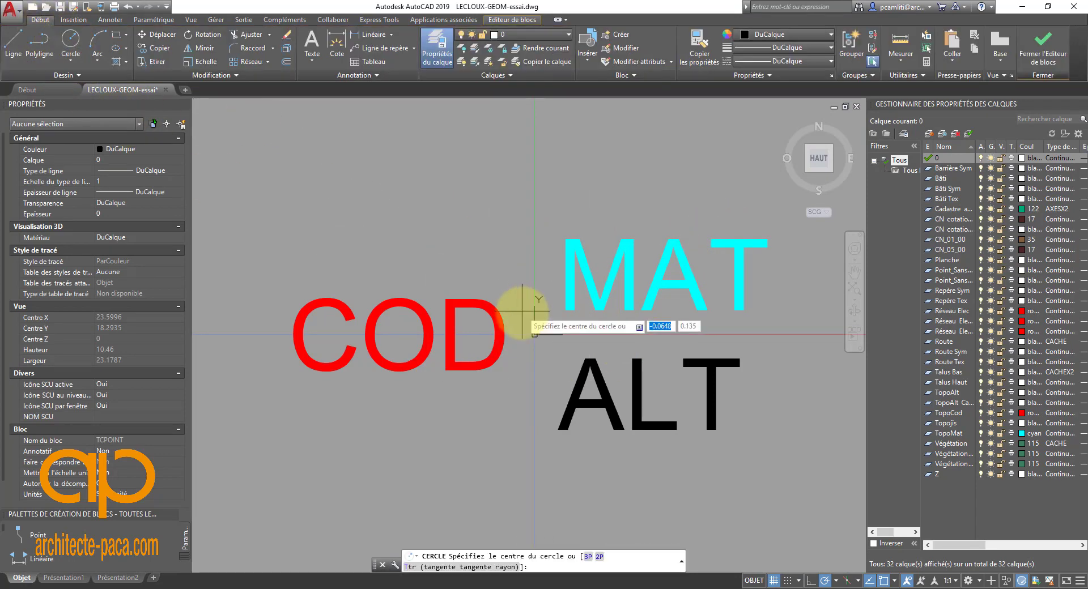
{"action": "scroll", "coordinate": [528, 332], "scroll_direction": "up", "scroll_amount": 10}
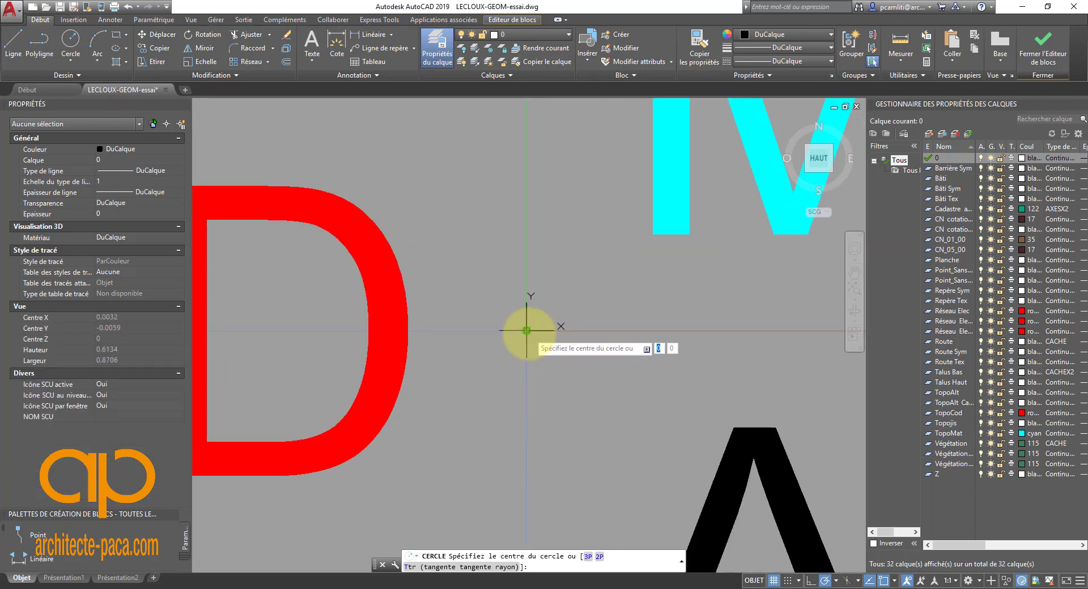
{"action": "scroll", "coordinate": [528, 328], "scroll_direction": "up", "scroll_amount": 5}
{"action": "left_click", "coordinate": [527, 331]}
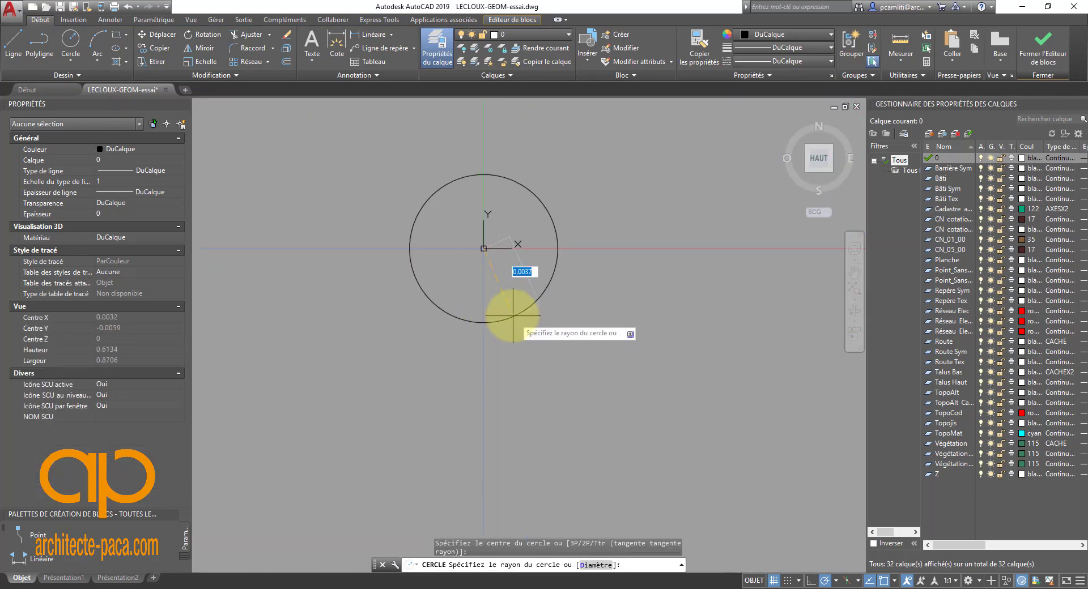
{"action": "left_click", "coordinate": [483, 264]}
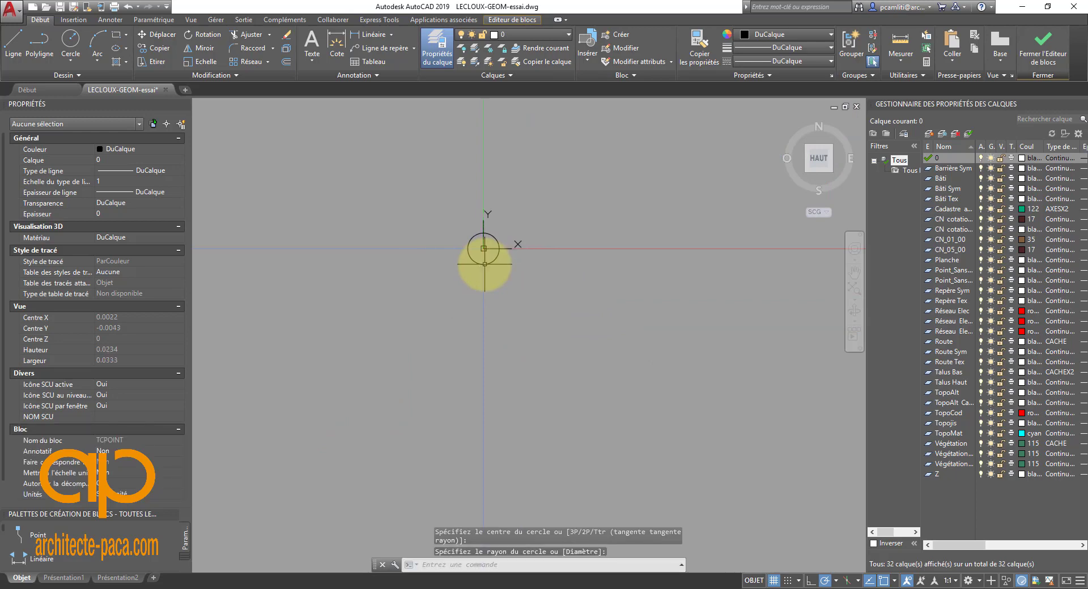
Close the block editor, saving the changes in TCPOINT, and inspect the circle at point 175 in the drawing.
{"action": "left_click", "coordinate": [1035, 56]}
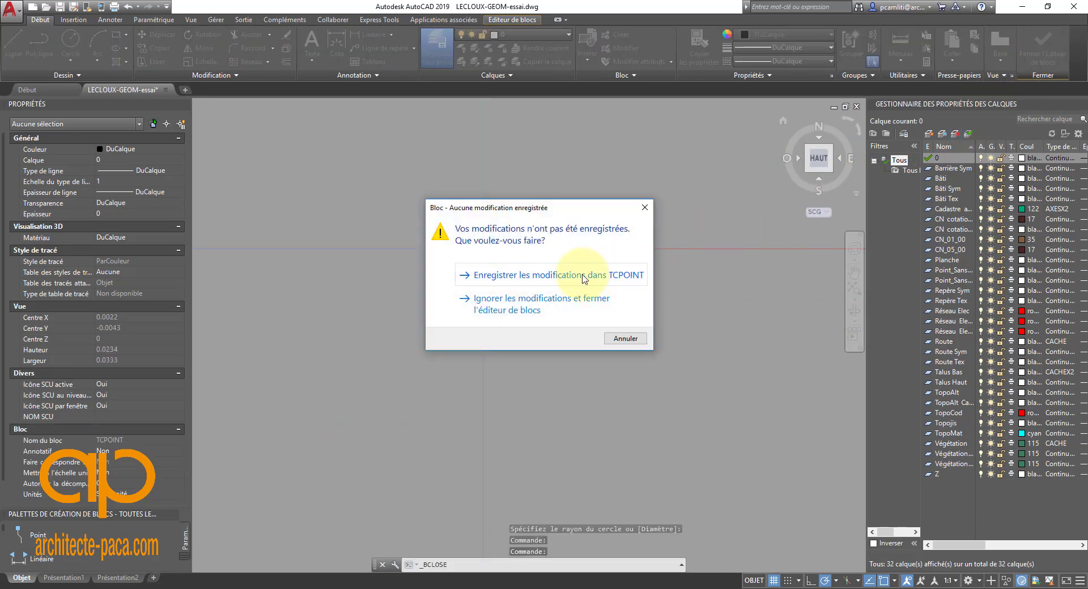
{"action": "left_click", "coordinate": [540, 282]}
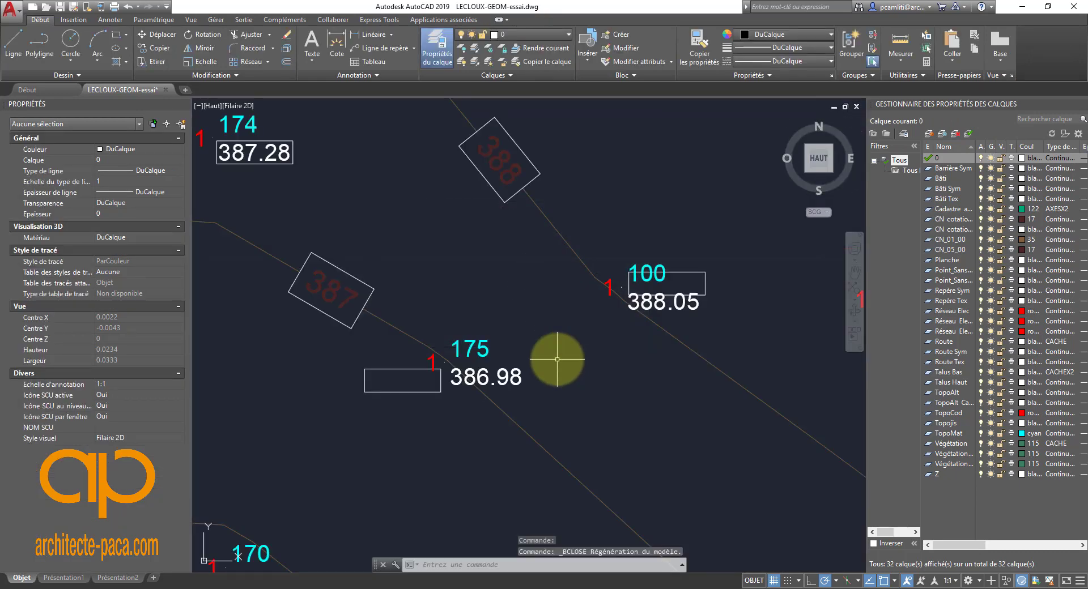
{"action": "scroll", "coordinate": [436, 363], "scroll_direction": "up", "scroll_amount": 8}
{"action": "scroll", "coordinate": [444, 358], "scroll_direction": "up", "scroll_amount": 10}
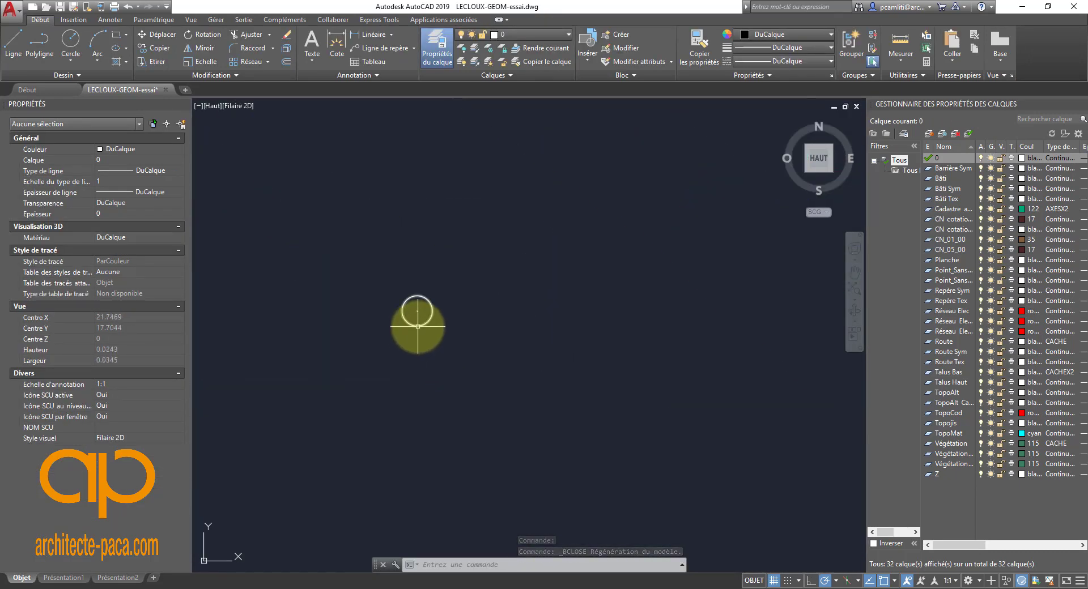
{"action": "scroll", "coordinate": [475, 333], "scroll_direction": "down", "scroll_amount": 3}
{"action": "scroll", "coordinate": [476, 335], "scroll_direction": "up", "scroll_amount": 4}
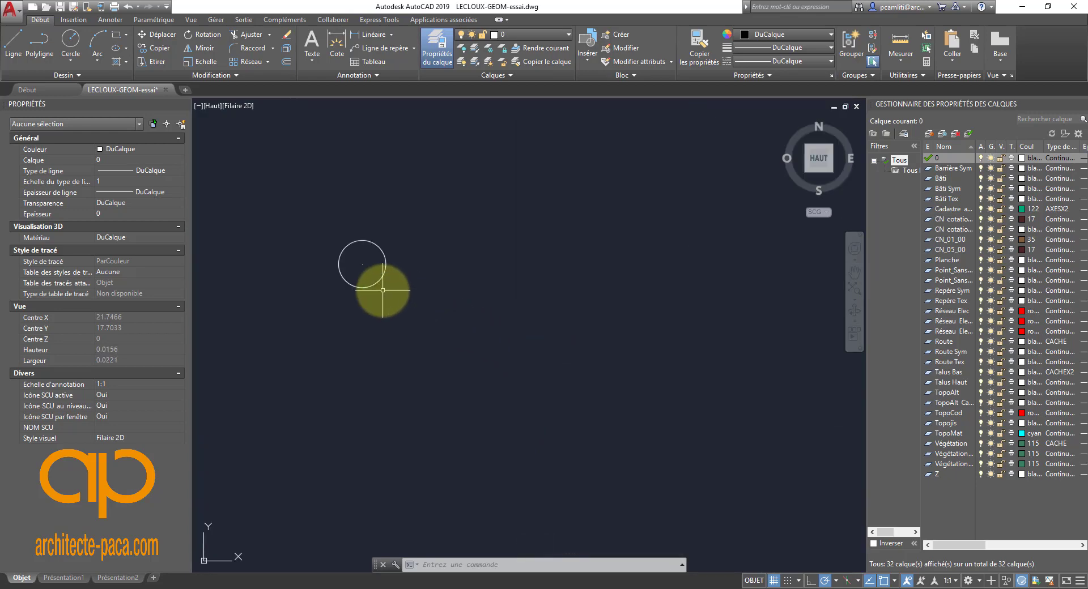
{"action": "mouse_move", "coordinate": [366, 285]}
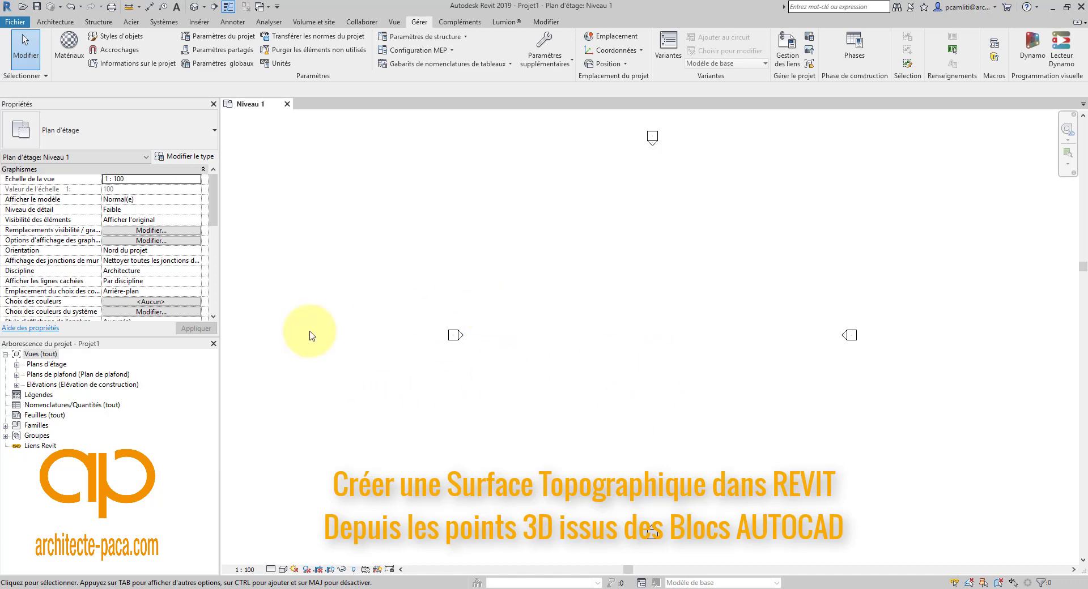
Switch to Revit and open the Site floor plan view of the new project.
{"action": "double_click", "coordinate": [53, 366]}
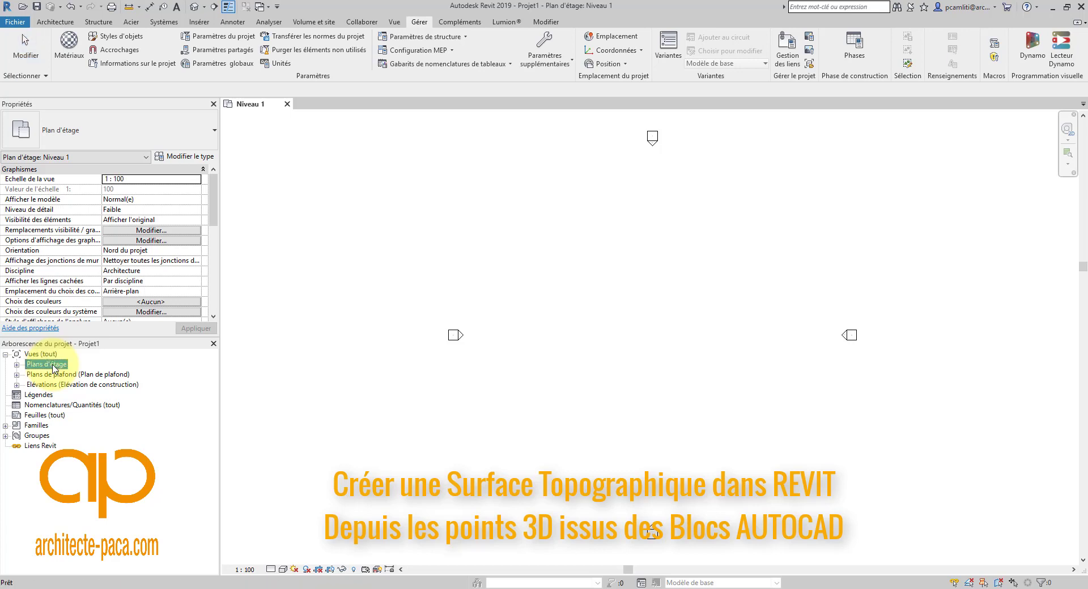
{"action": "double_click", "coordinate": [43, 395]}
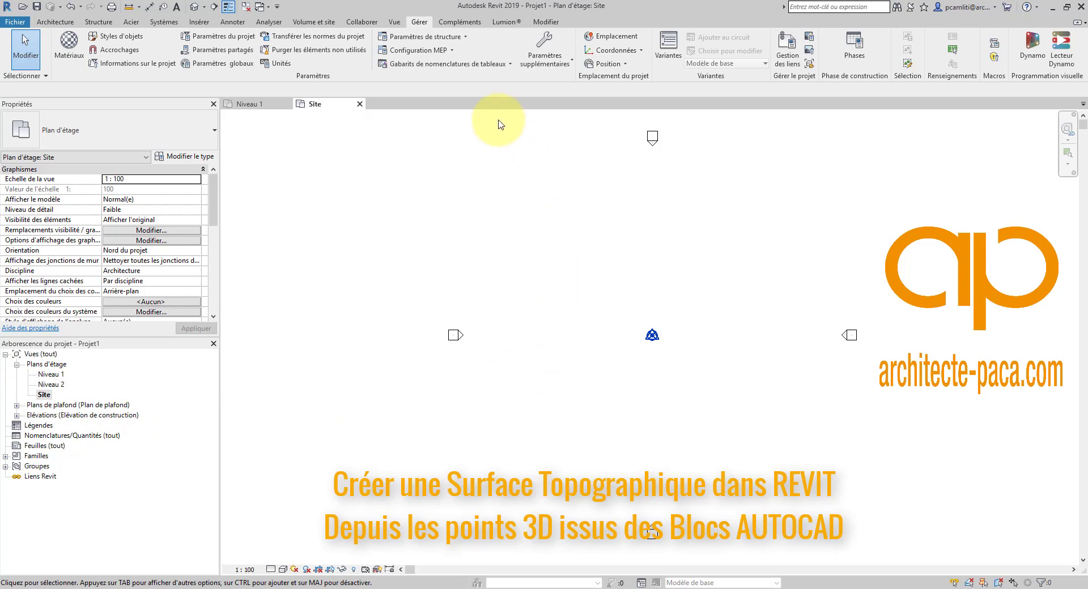
Import LECLOUX-GEOM-essai.dwg into the Site plan with automatic origin-to-origin positioning.
{"action": "left_click", "coordinate": [199, 22]}
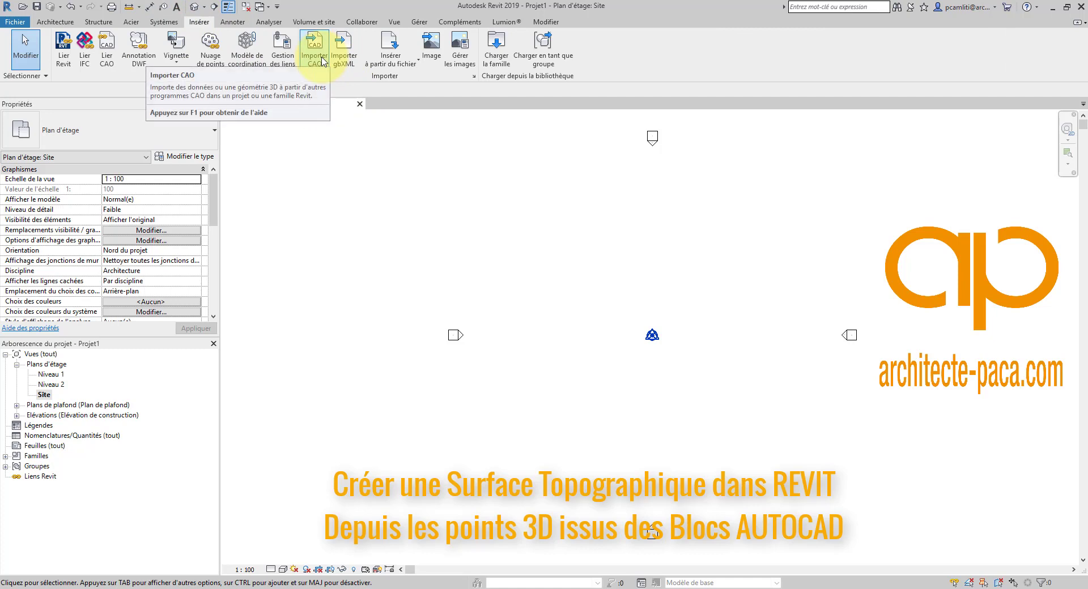
{"action": "left_click", "coordinate": [315, 54]}
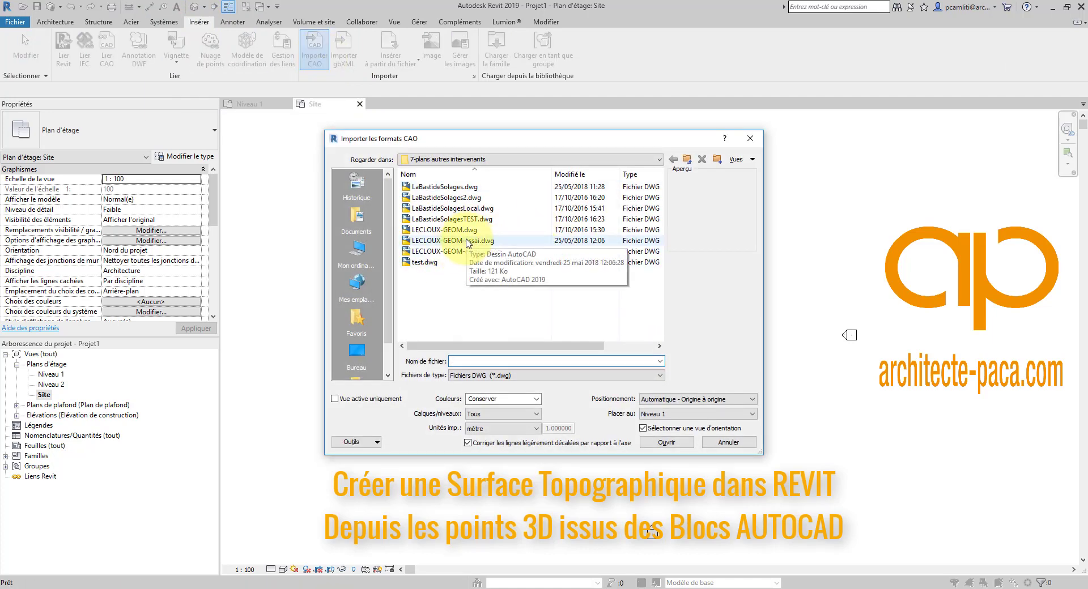
{"action": "left_click", "coordinate": [468, 242]}
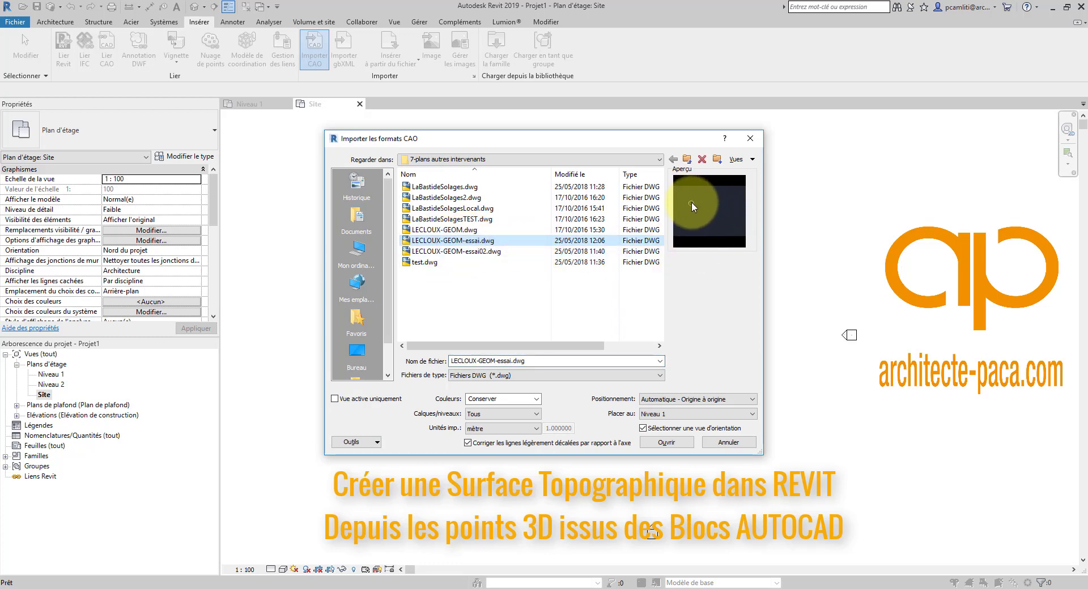
{"action": "left_click", "coordinate": [365, 400]}
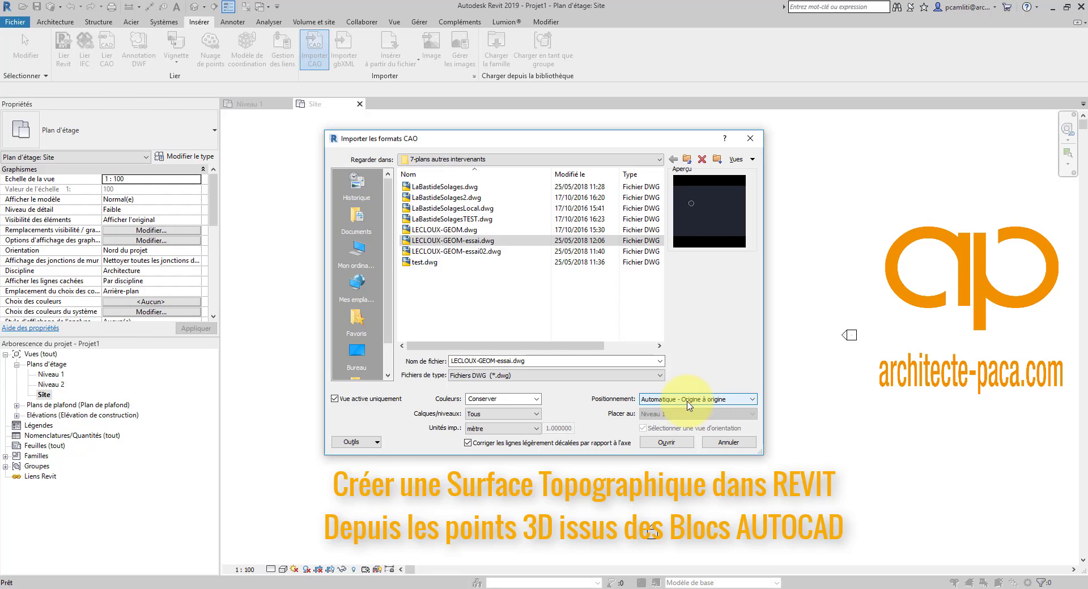
{"action": "left_click", "coordinate": [664, 443]}
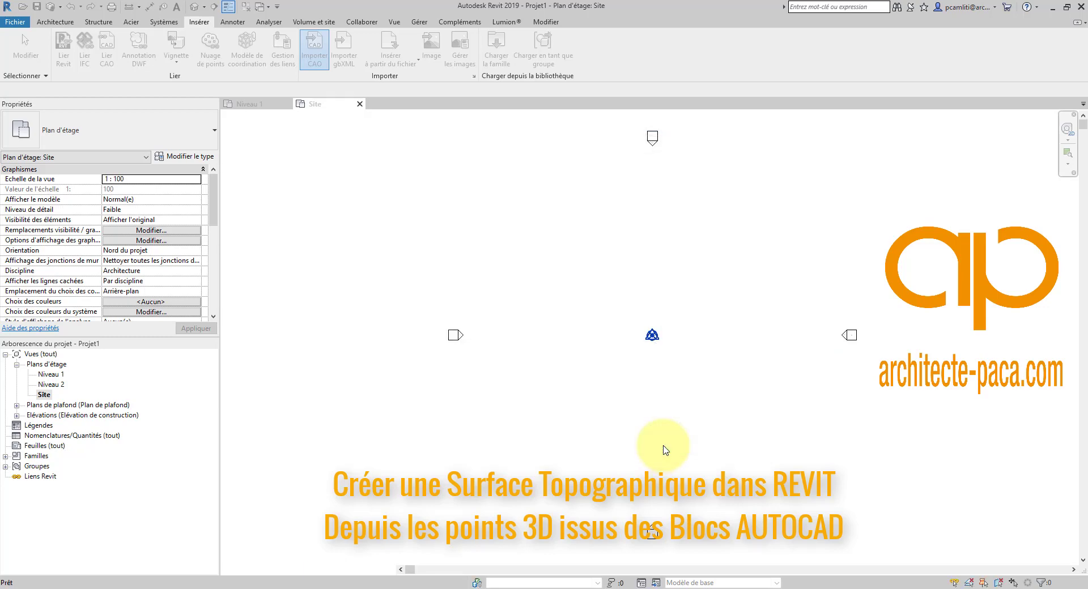
{"action": "scroll", "coordinate": [683, 360], "scroll_direction": "down", "scroll_amount": 2}
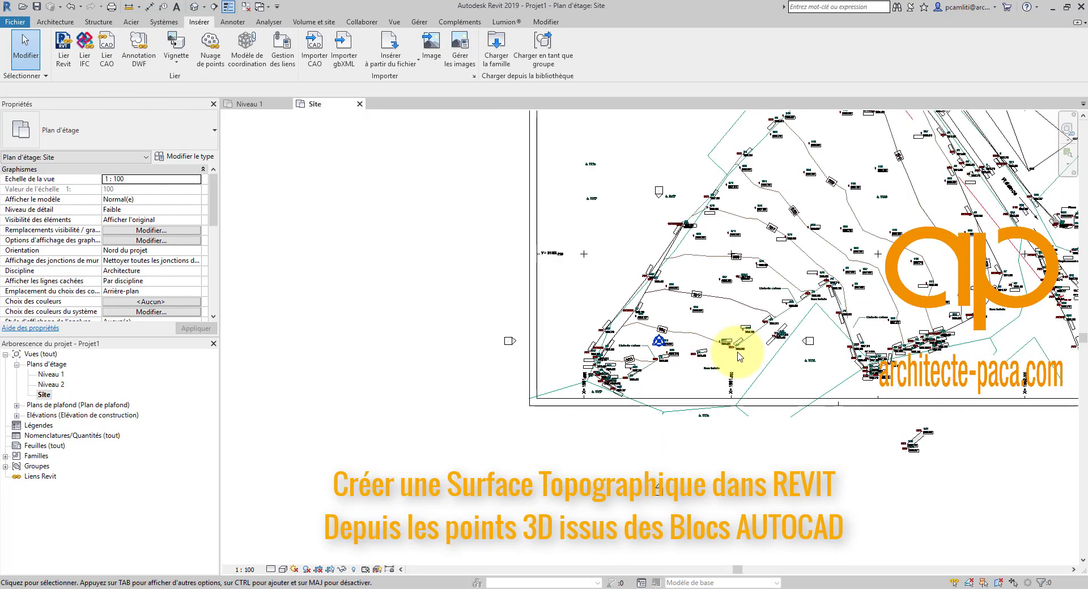
{"action": "middle_click_drag", "start_coordinate": [760, 355], "coordinate": [556, 408]}
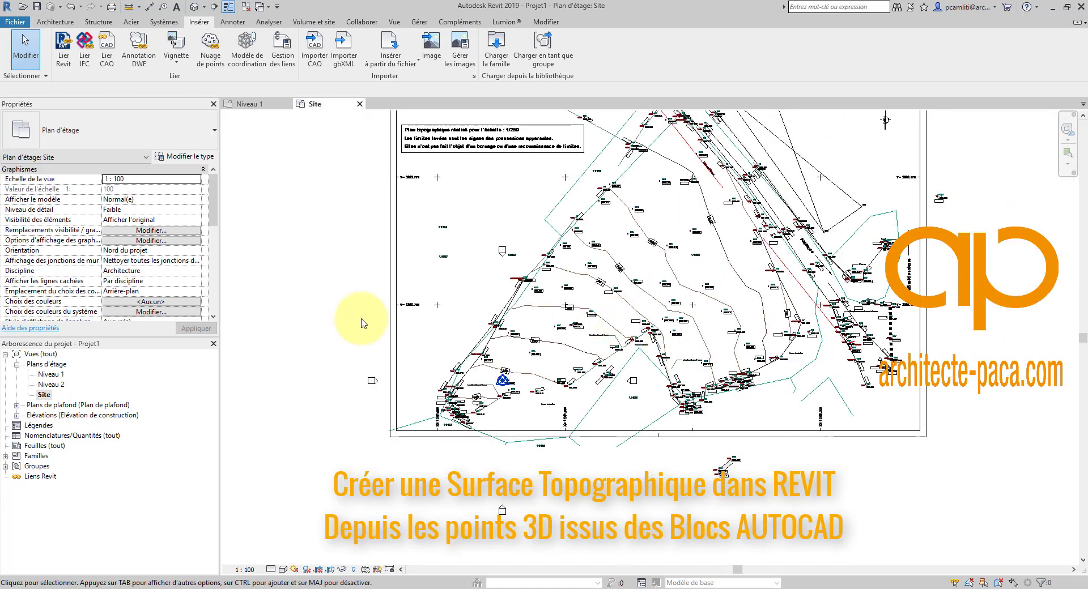
Open the default 3D view and frame the imported survey drawing to check its points in elevation.
{"action": "key", "text": "3"}
{"action": "key", "text": "d"}
{"action": "middle_click", "coordinate": [519, 468]}
{"action": "middle_click", "coordinate": [520, 468]}
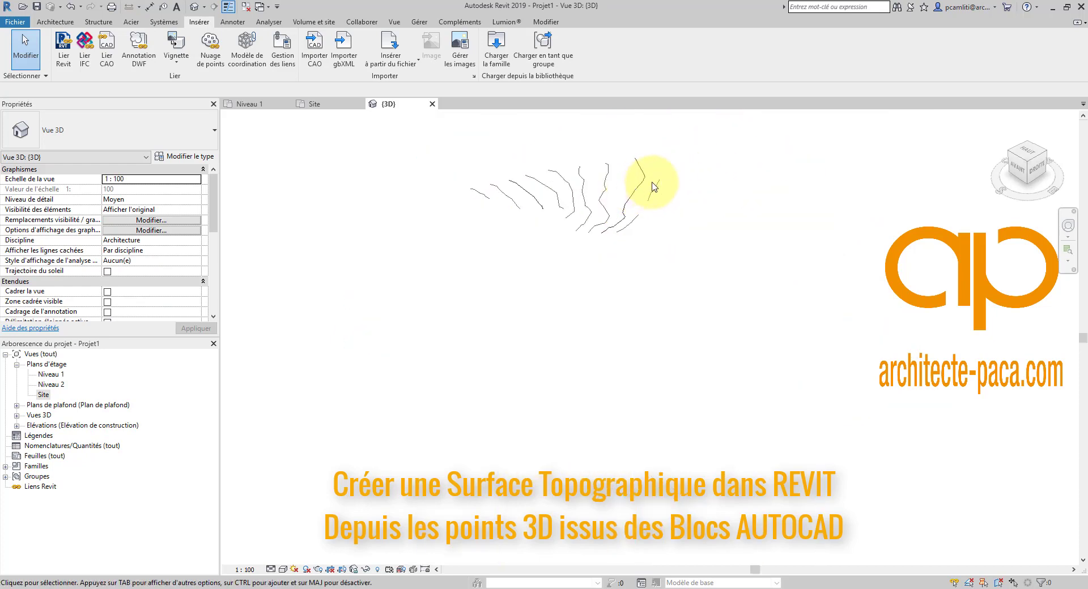
{"action": "scroll", "coordinate": [657, 170], "scroll_direction": "down", "scroll_amount": 2}
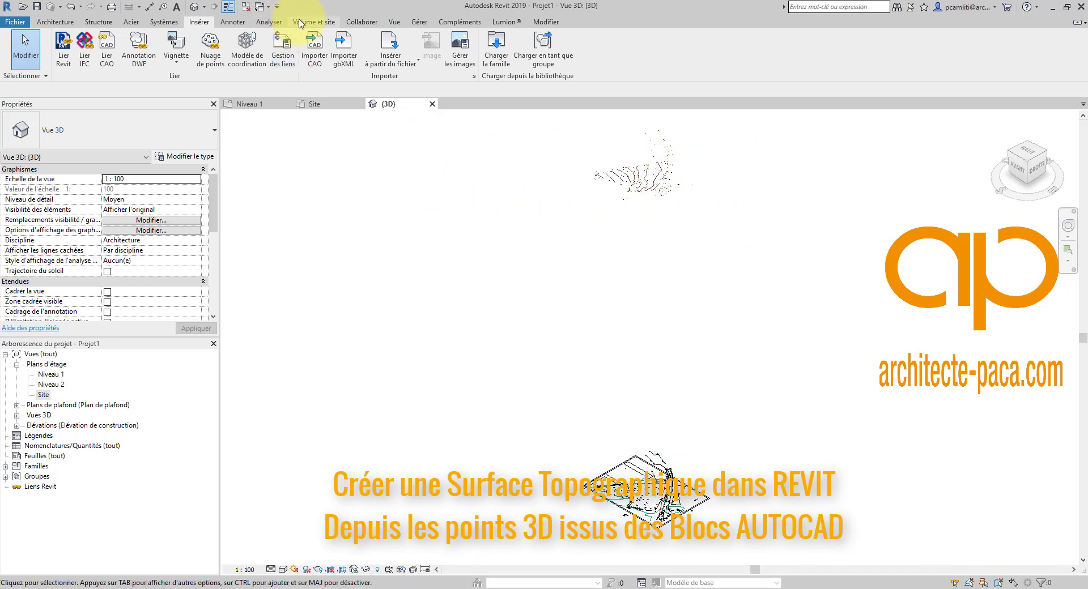
Start a topographic surface created from an import and pick the imported DWG as its source.
{"action": "left_click", "coordinate": [314, 21]}
{"action": "left_click", "coordinate": [347, 50]}
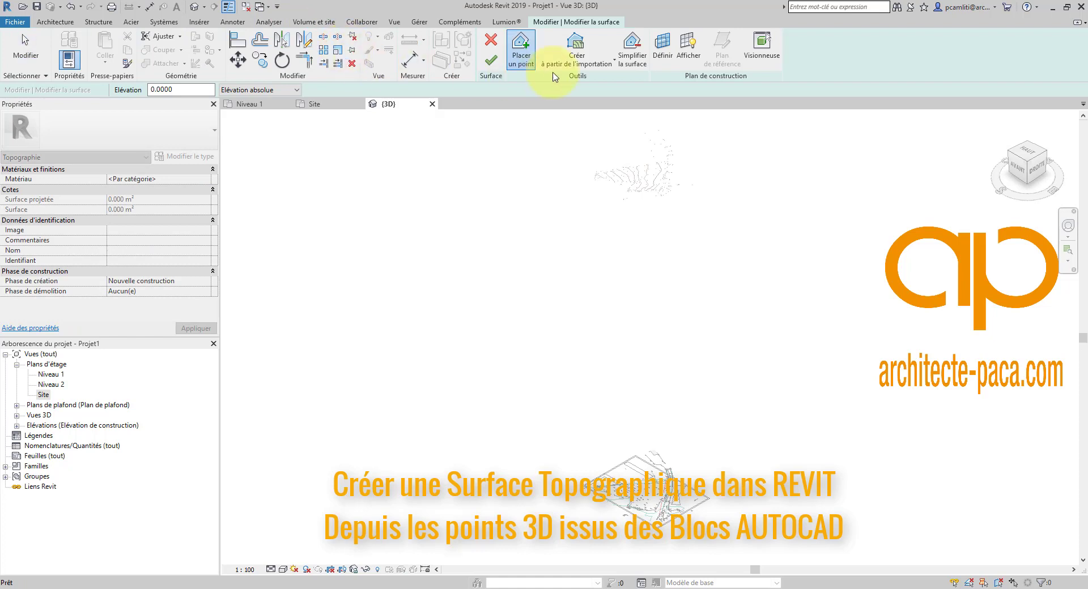
{"action": "left_click", "coordinate": [593, 60]}
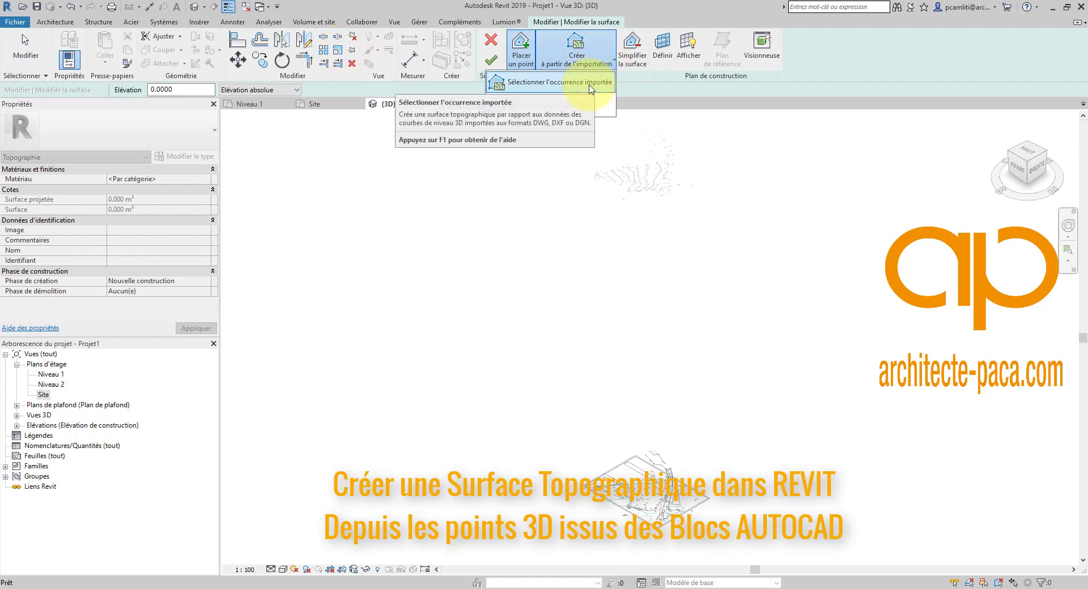
{"action": "left_click", "coordinate": [591, 84]}
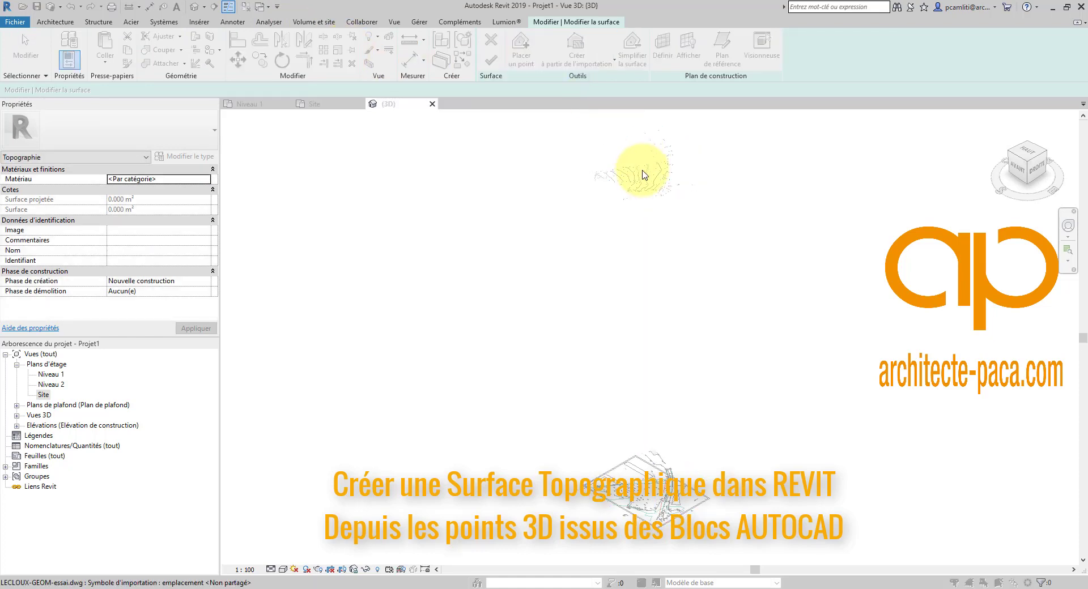
{"action": "left_click", "coordinate": [638, 175]}
Clear the layer selection and generate the surface points from the survey point layer only.
{"action": "left_click", "coordinate": [616, 234]}
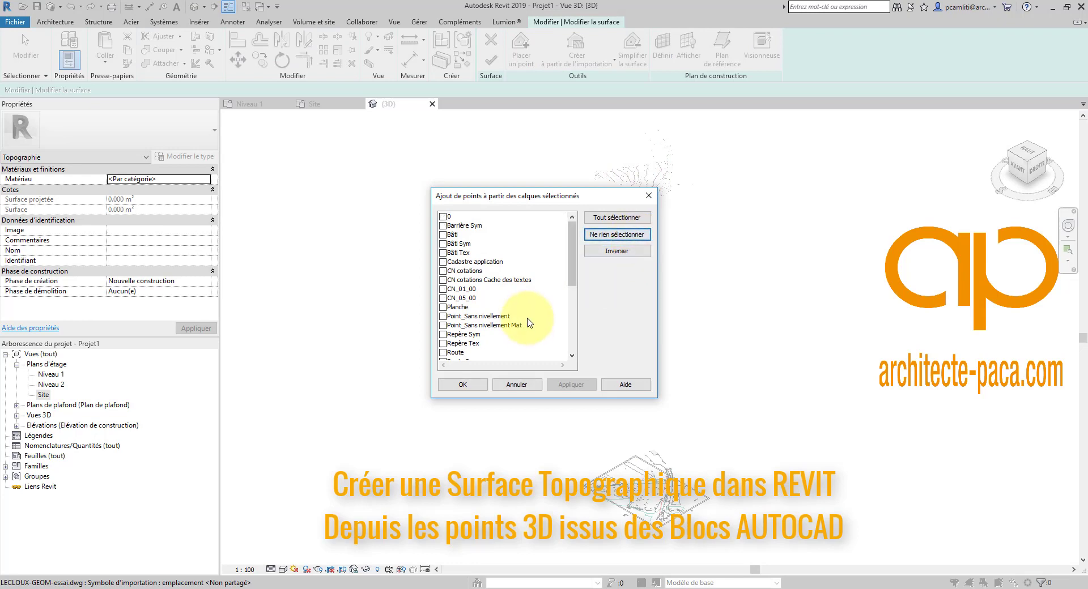
{"action": "scroll", "coordinate": [524, 315], "scroll_direction": "down", "scroll_amount": 5}
{"action": "scroll", "coordinate": [488, 326], "scroll_direction": "down", "scroll_amount": 1}
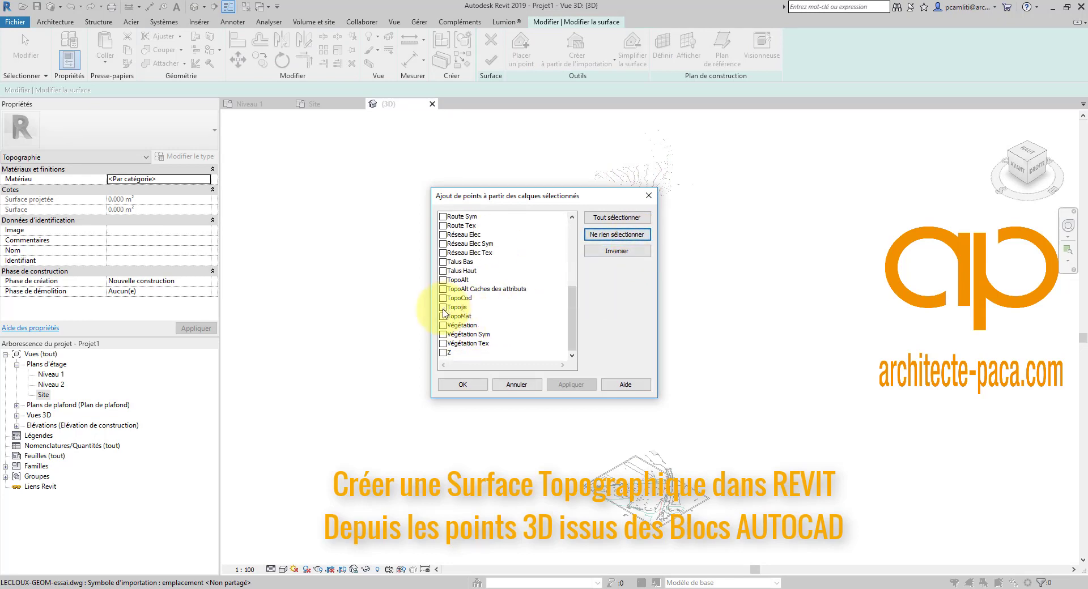
{"action": "left_click", "coordinate": [443, 311]}
{"action": "left_click", "coordinate": [462, 384]}
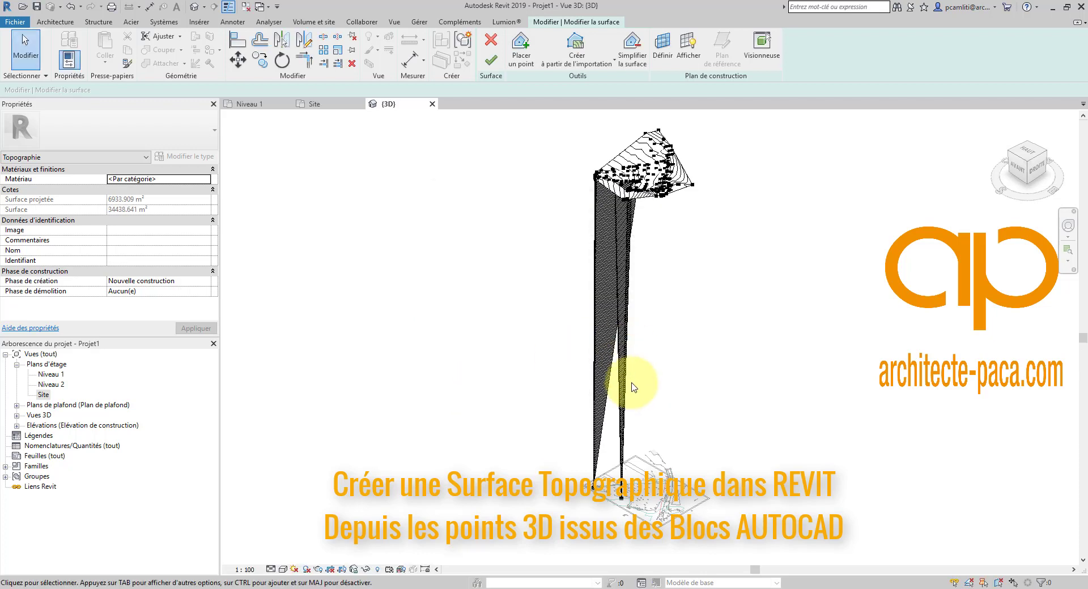
Delete the stray surface points at elevation 0 together with the out-of-boundary points, and finish the topographic surface.
{"action": "left_click_drag", "start_coordinate": [556, 434], "coordinate": [648, 507]}
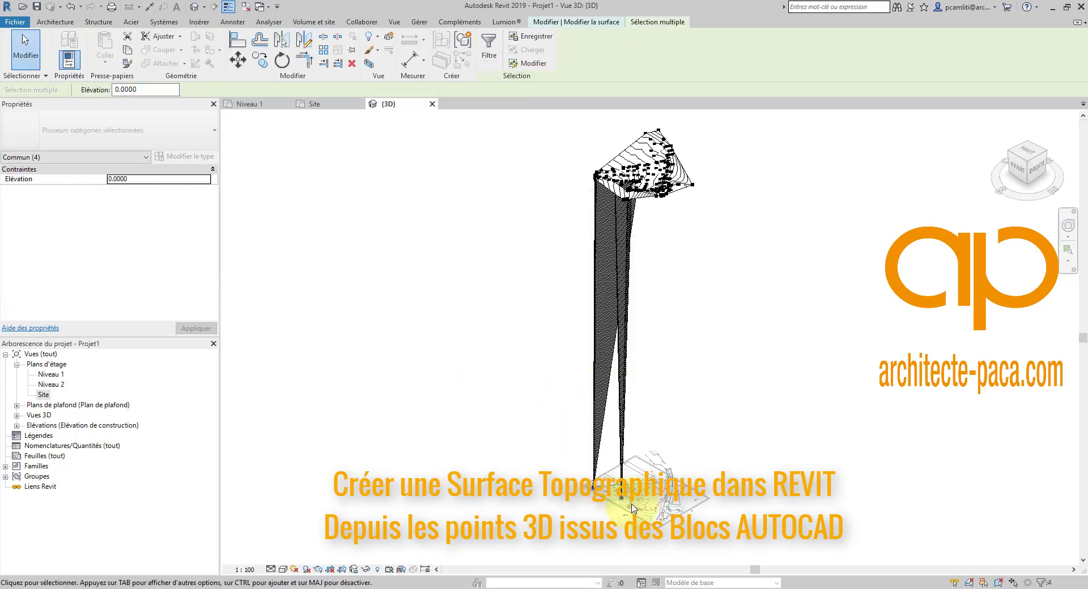
{"action": "key", "text": "Delete"}
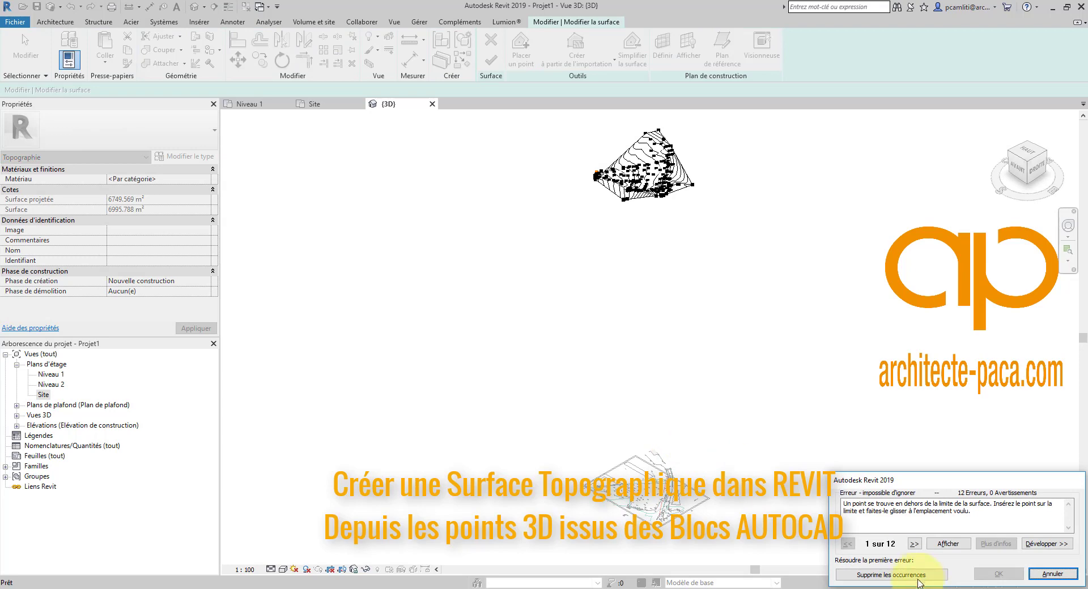
{"action": "left_click", "coordinate": [918, 578]}
{"action": "left_click", "coordinate": [491, 60]}
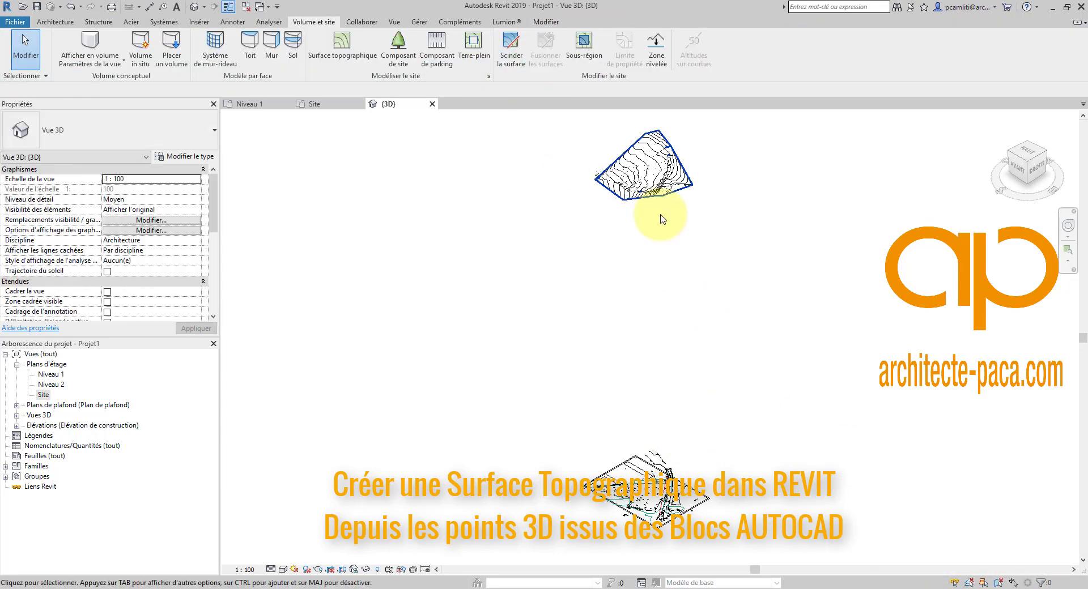
Examine the finished topographic surface in 3D from several angles, including its relief seen from the front.
{"action": "scroll", "coordinate": [618, 170], "scroll_direction": "up", "scroll_amount": 5}
{"action": "left_click", "coordinate": [613, 170]}
{"action": "middle_click_drag", "start_coordinate": [613, 170], "coordinate": [698, 223], "text": "shift"}
{"action": "left_click", "coordinate": [838, 323]}
{"action": "scroll", "coordinate": [845, 318], "scroll_direction": "down", "scroll_amount": 2}
{"action": "middle_click_drag", "start_coordinate": [847, 321], "coordinate": [406, 368], "text": "shift"}
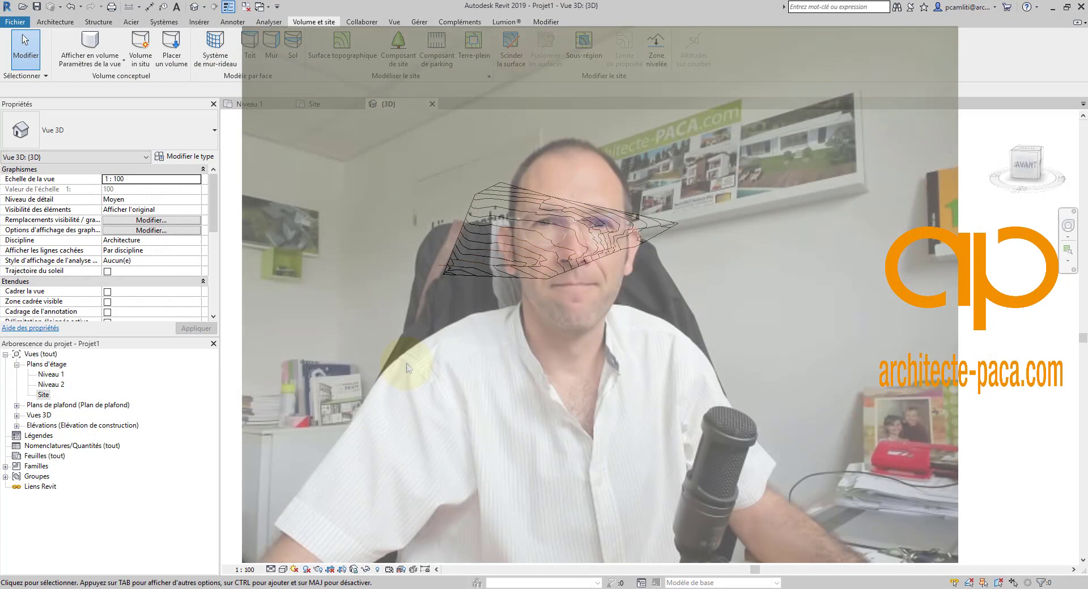